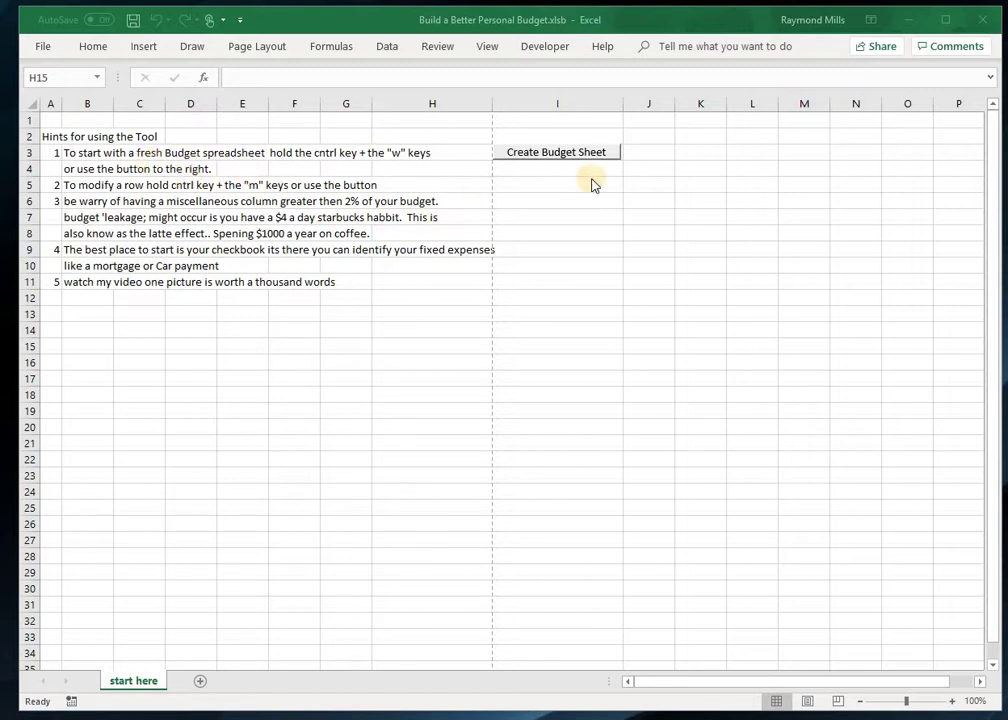
Create a new personal budget sheet starting January 2019 and covering 12 months.
left_click(562, 158)
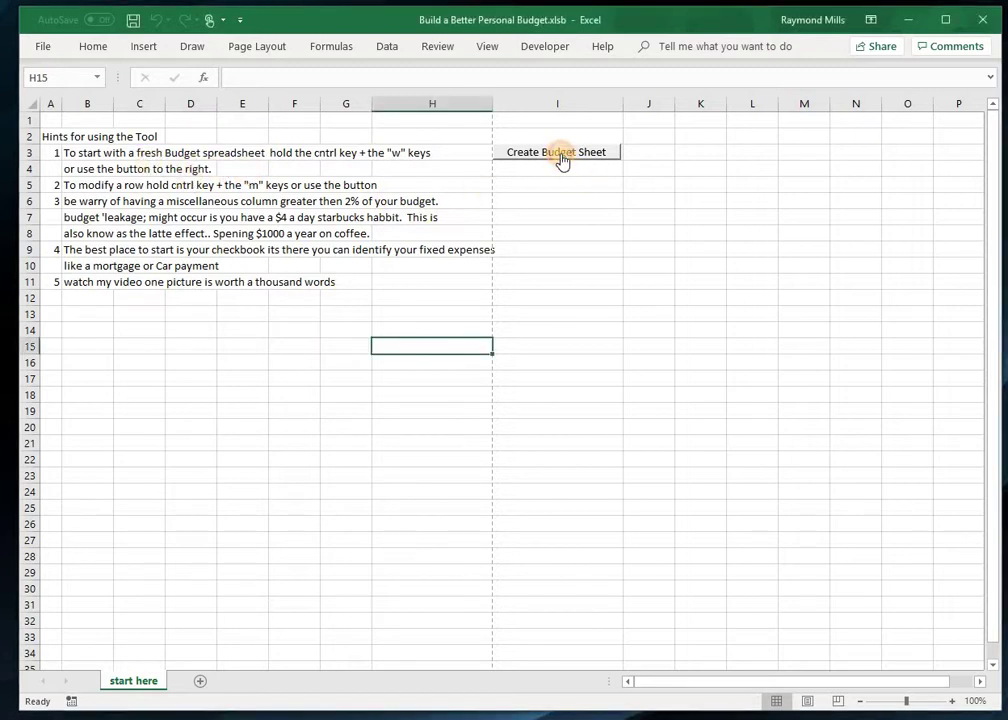
left_click(562, 157)
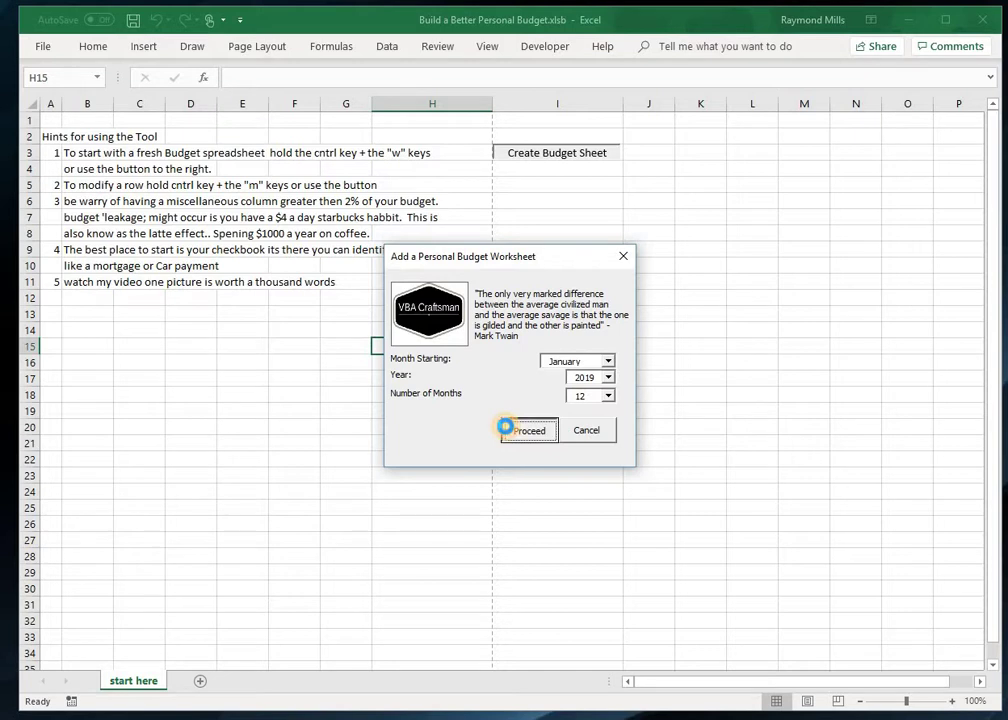
left_click(507, 430)
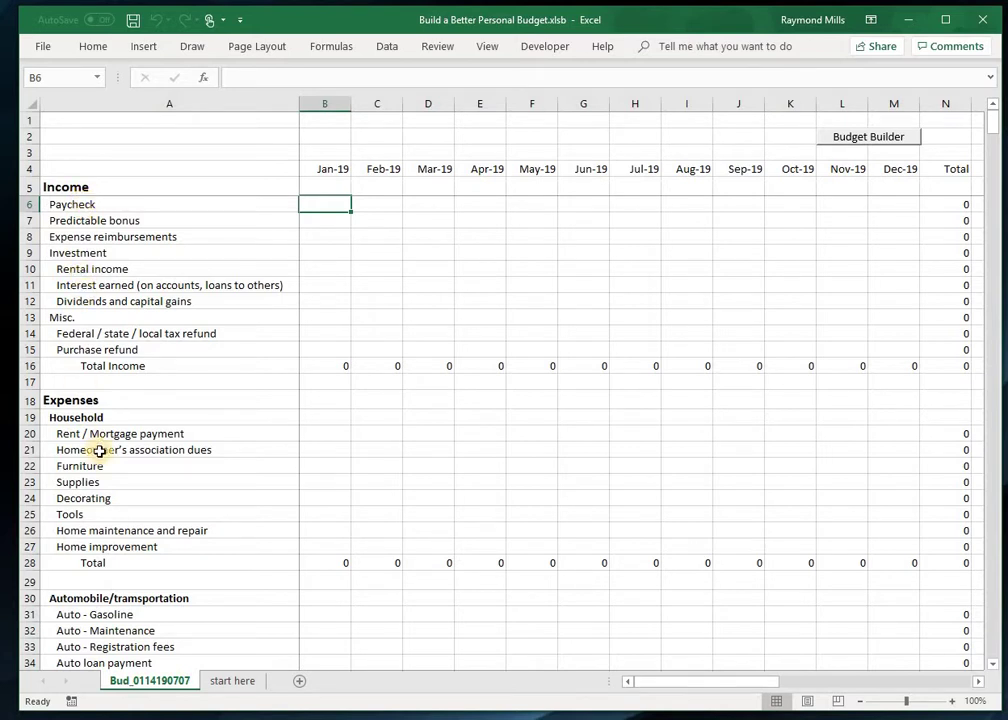
Change the Paycheck income line into Salary with an amount of 2200 paid bimonthly, using the Budget Builder.
scroll(100, 451, "down", 4)
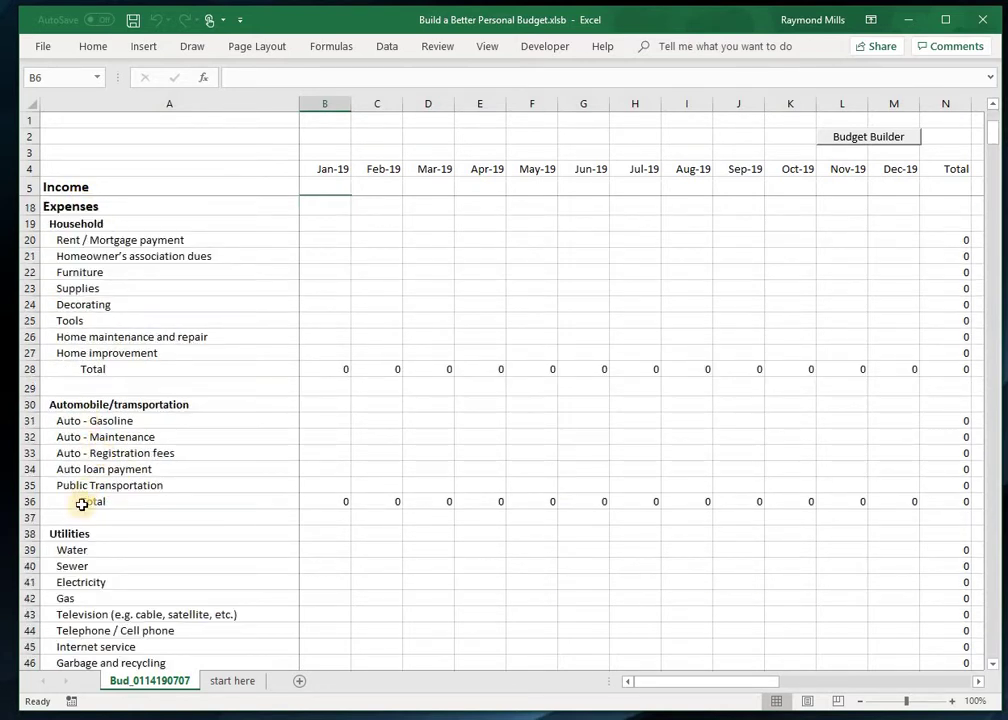
scroll(98, 587, "down", 1)
scroll(98, 587, "down", 5)
scroll(99, 585, "up", 10)
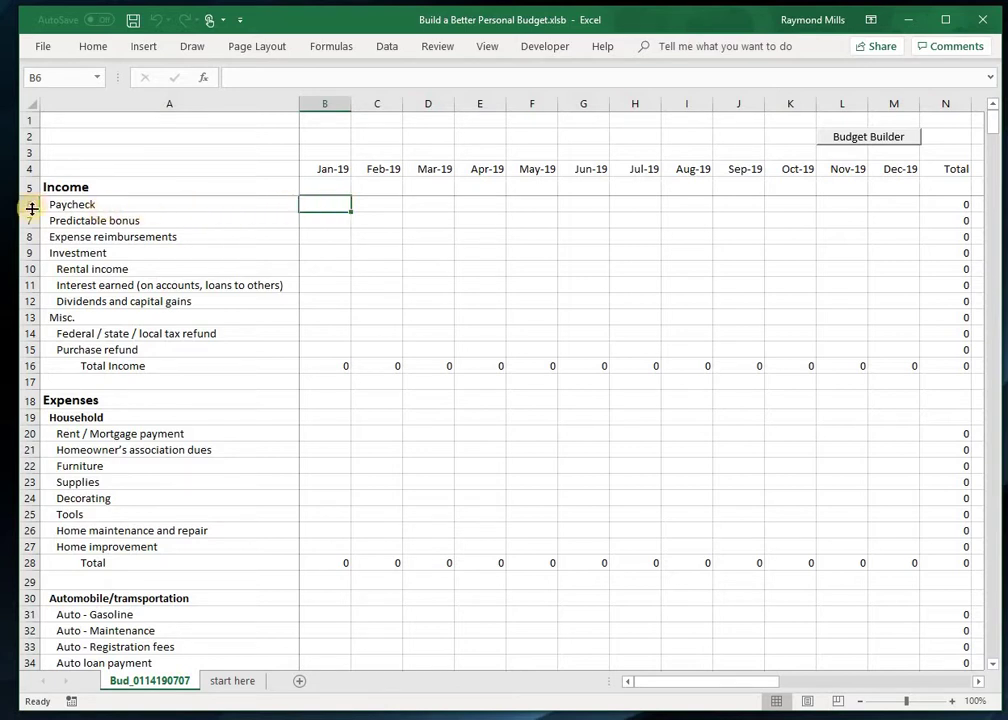
left_click(835, 140)
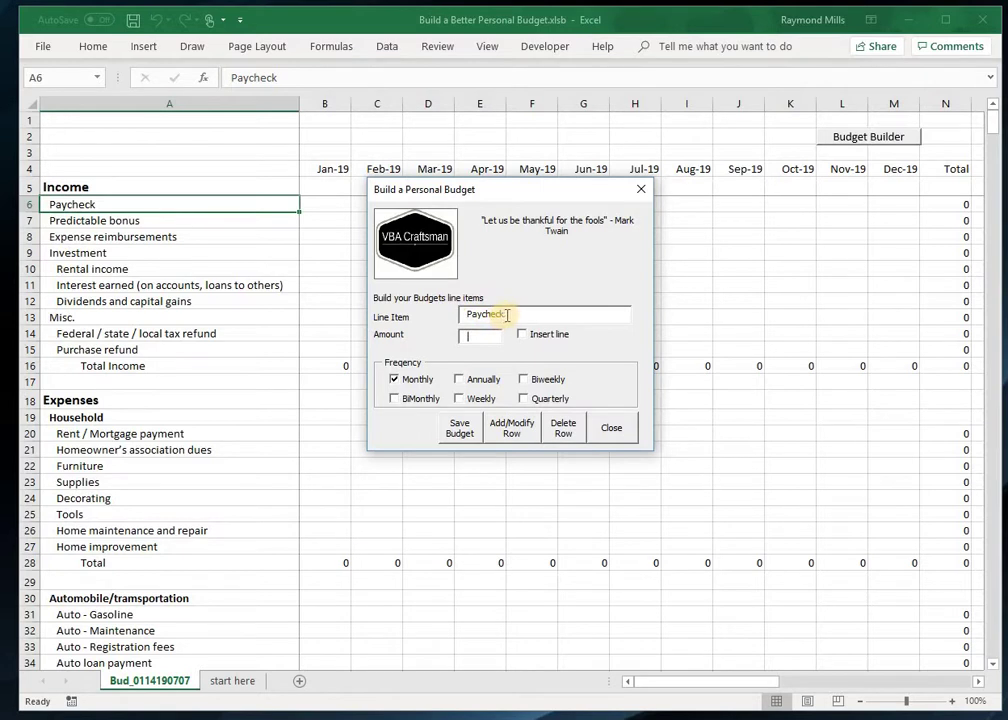
left_click_drag(508, 314, 418, 303)
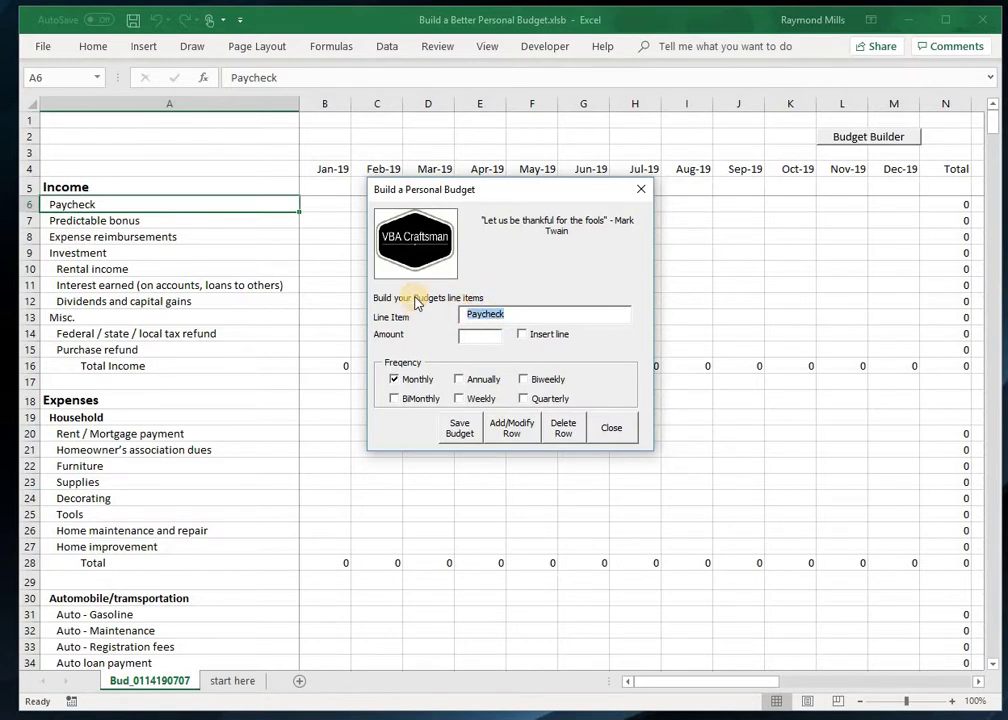
type("Salary")
left_click(469, 335)
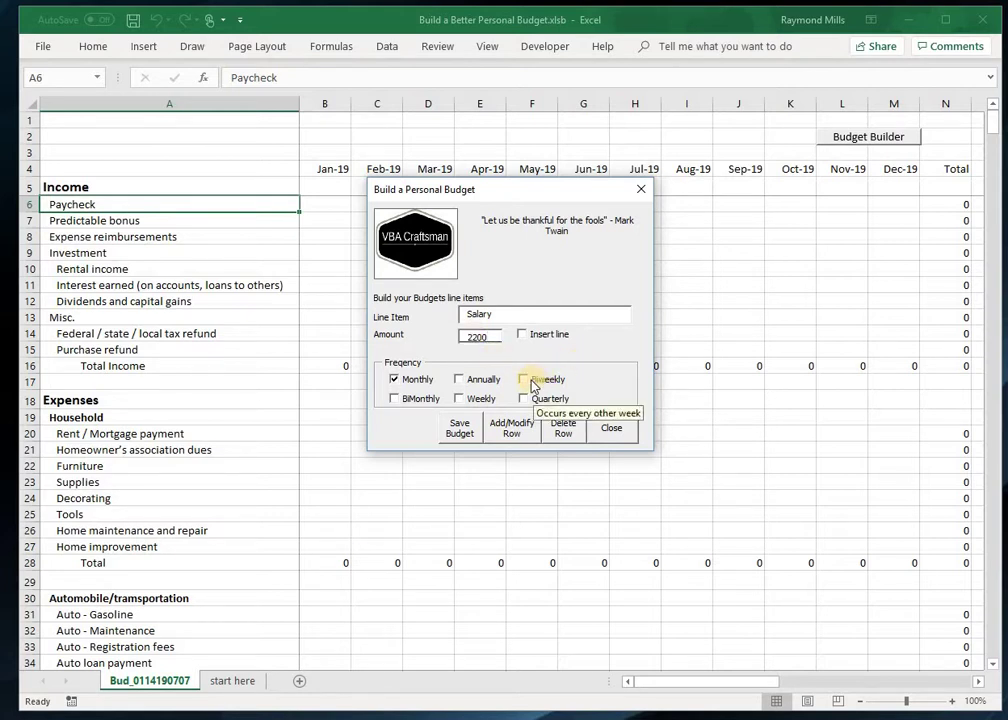
left_click(394, 400)
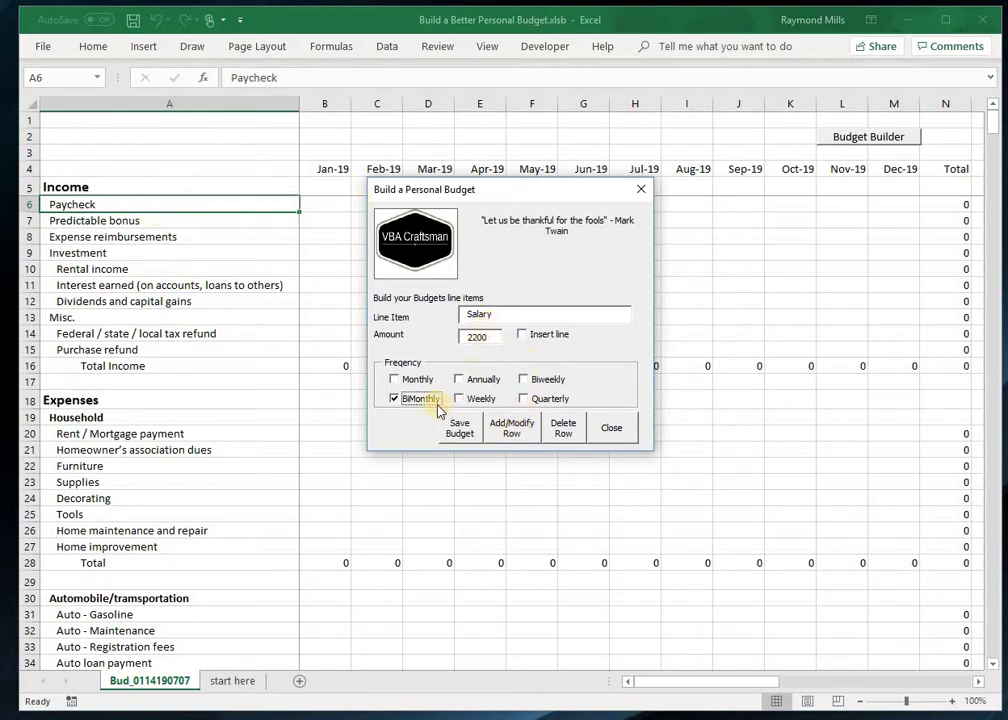
left_click(522, 437)
Change the Salary line to 1900 paid biweekly on Fridays, with the first payment on 1/4/2019.
left_click_drag(534, 192, 540, 325)
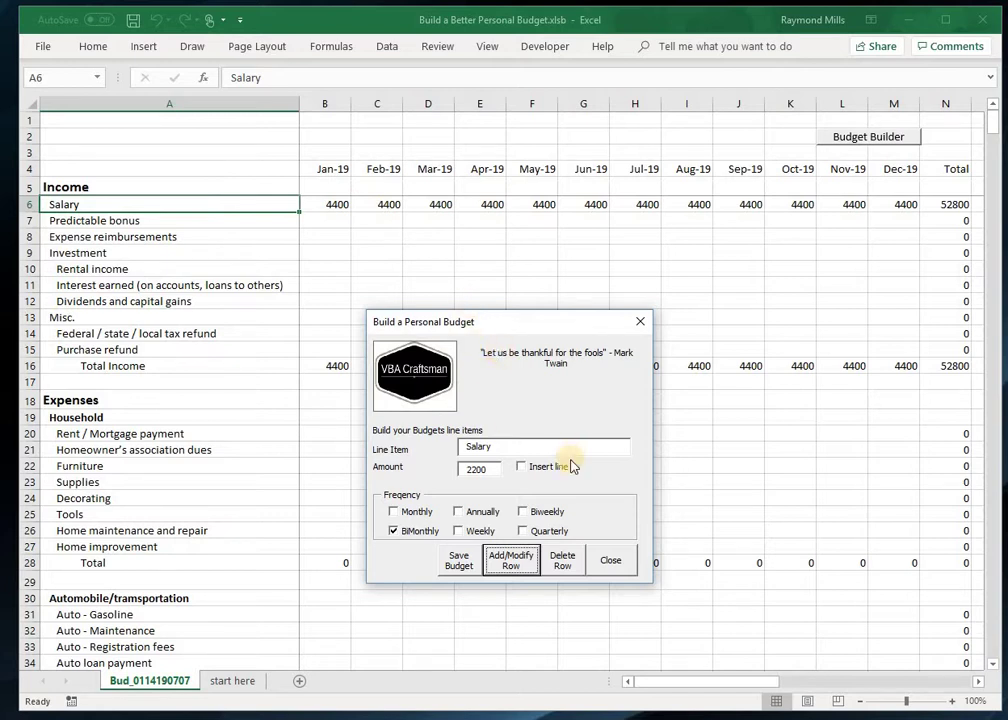
left_click(525, 513)
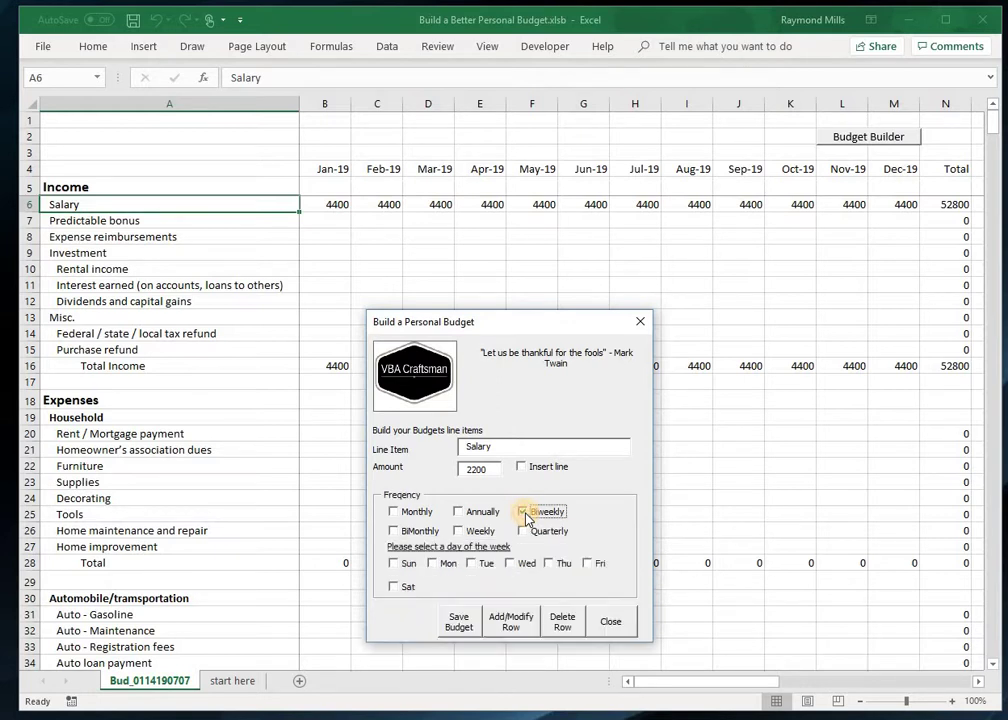
left_click(588, 564)
left_click_drag(488, 469, 456, 472)
left_click(513, 622)
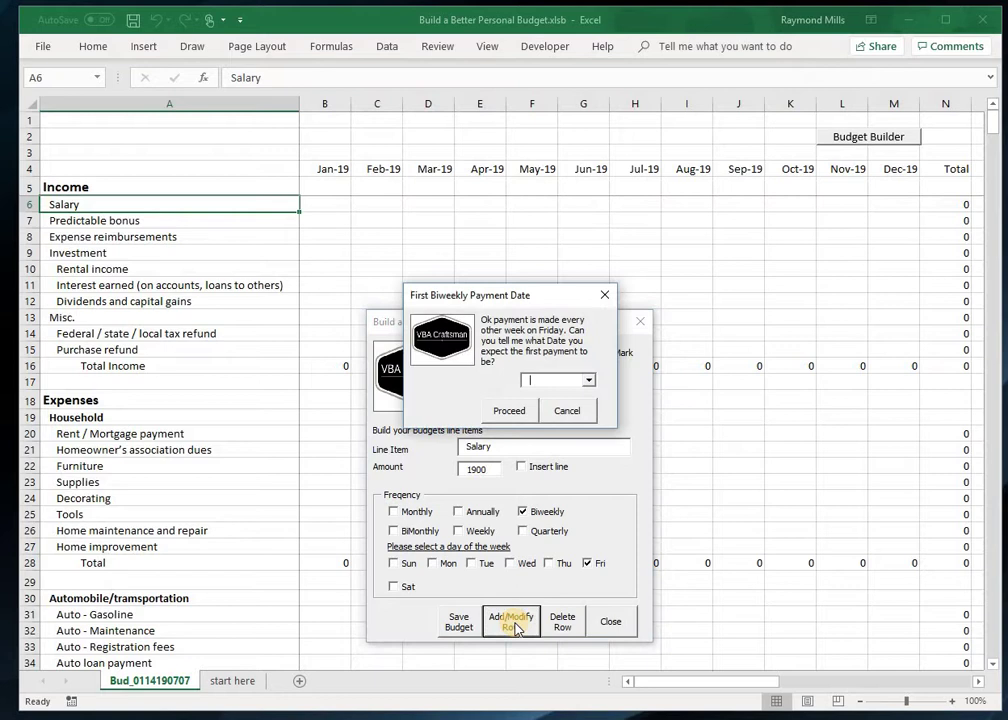
left_click(590, 381)
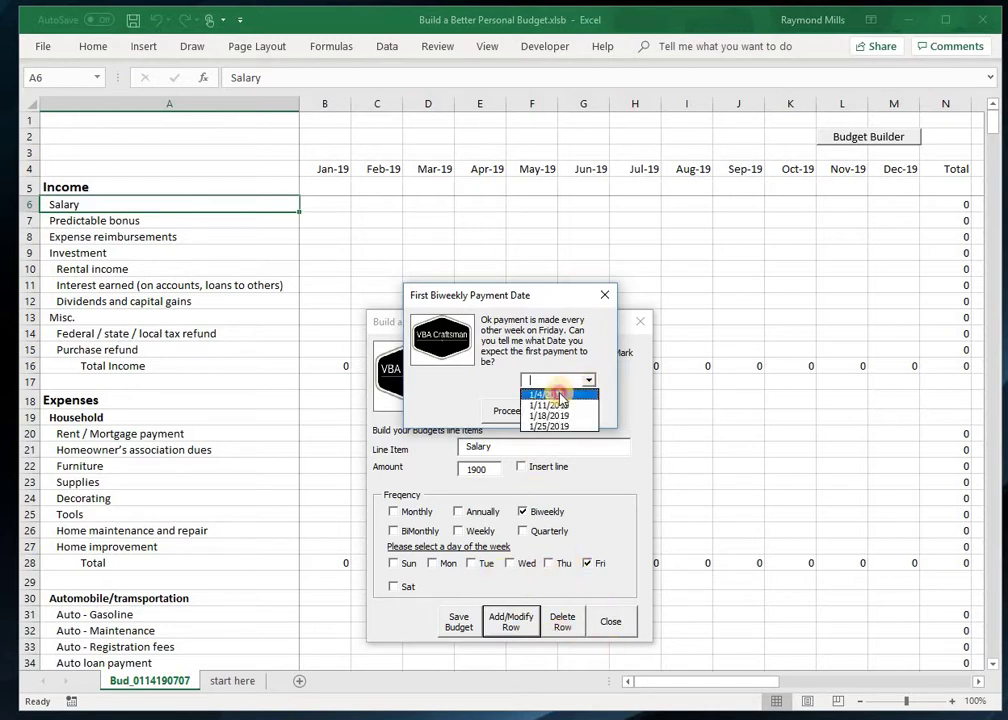
left_click(560, 395)
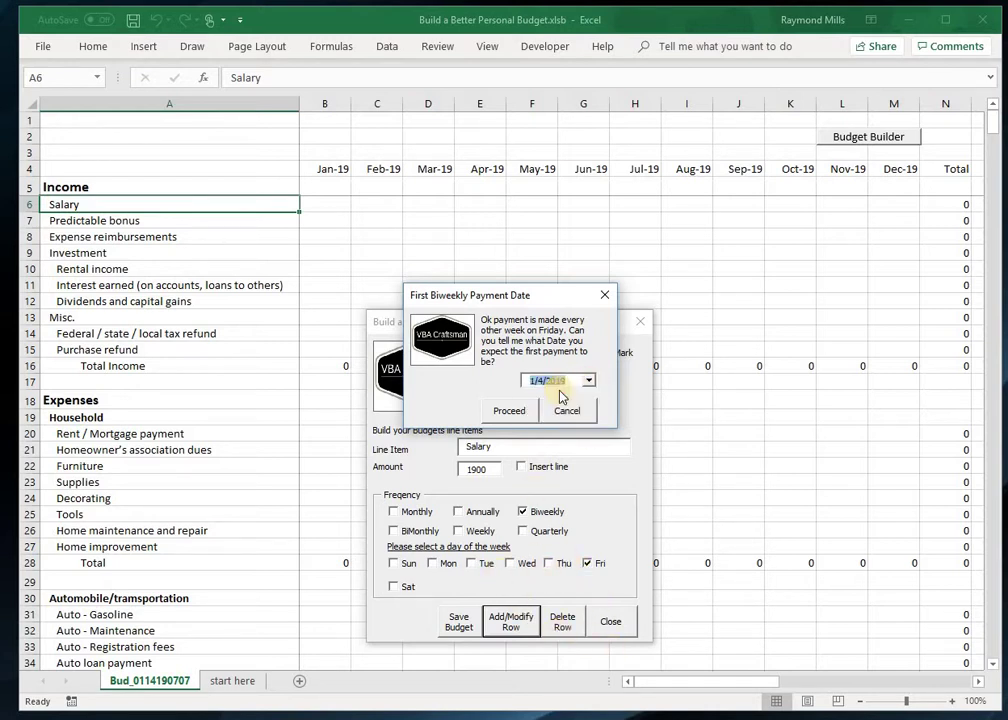
left_click(509, 411)
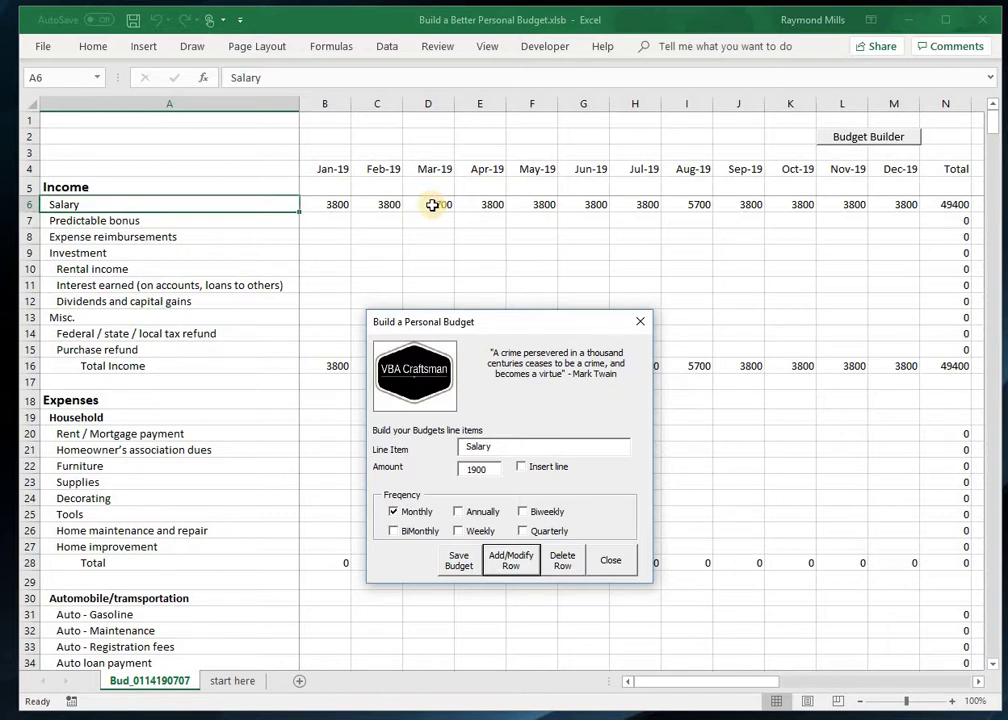
Replace the Predictable bonus line with P/T Clarinet Lessons at 70 paid weekly on Fridays.
left_click(169, 209)
left_click(169, 221)
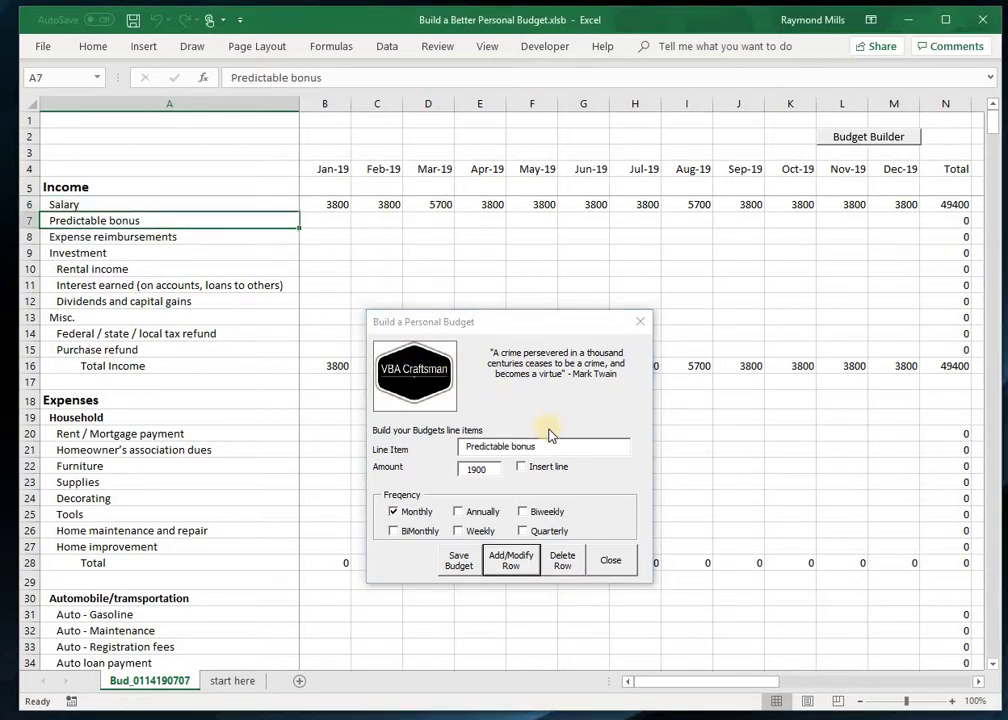
left_click_drag(542, 446, 428, 450)
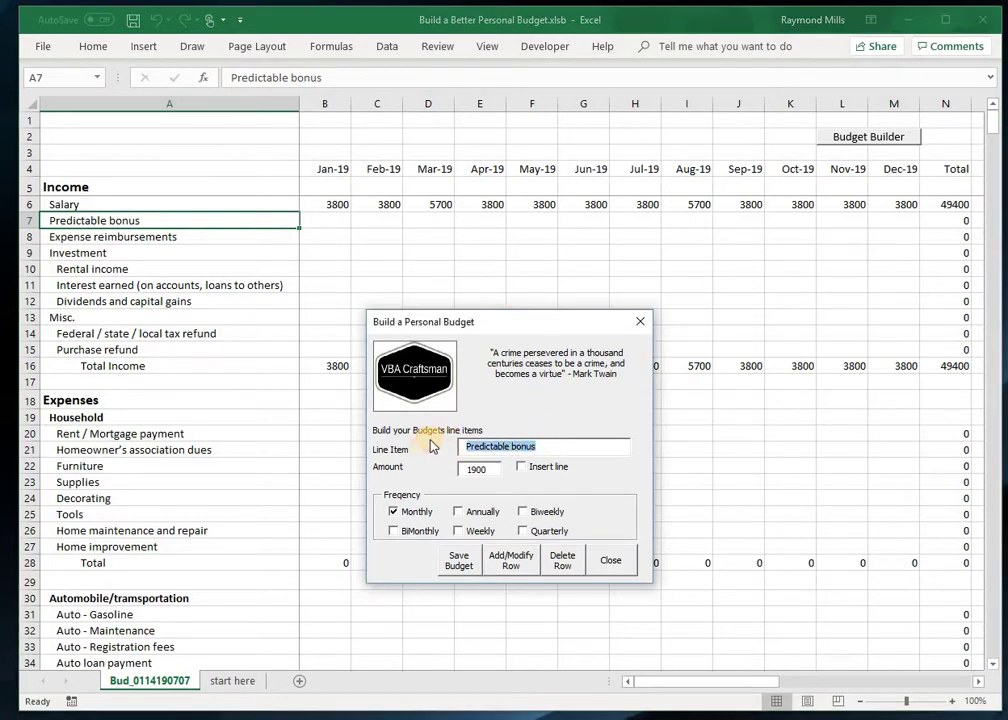
type("p")
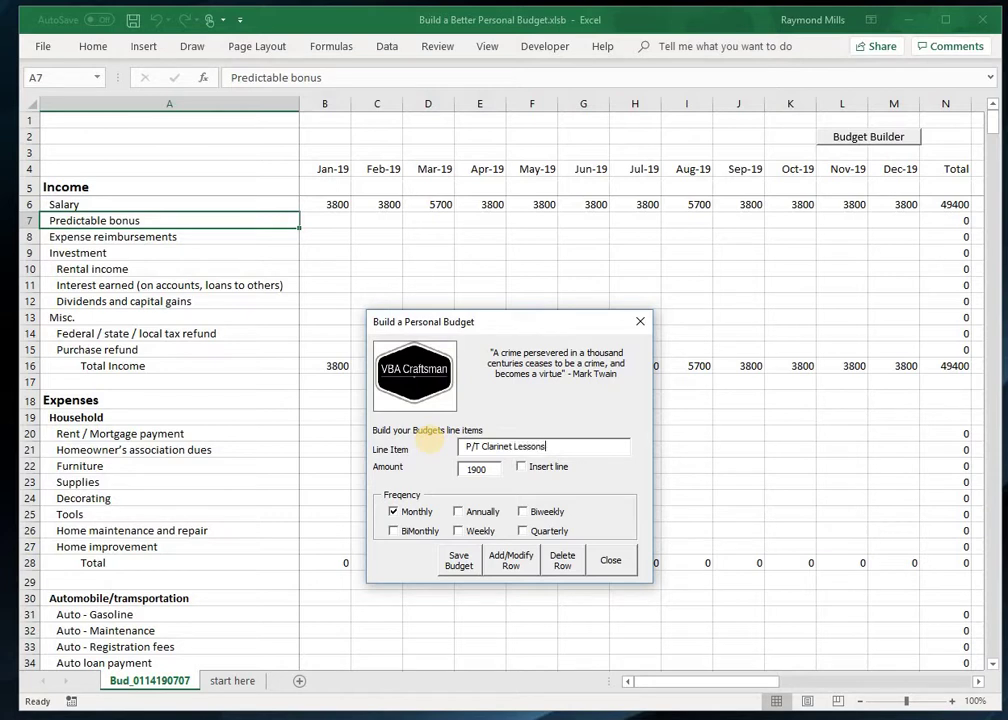
left_click(455, 468)
double_click(453, 468)
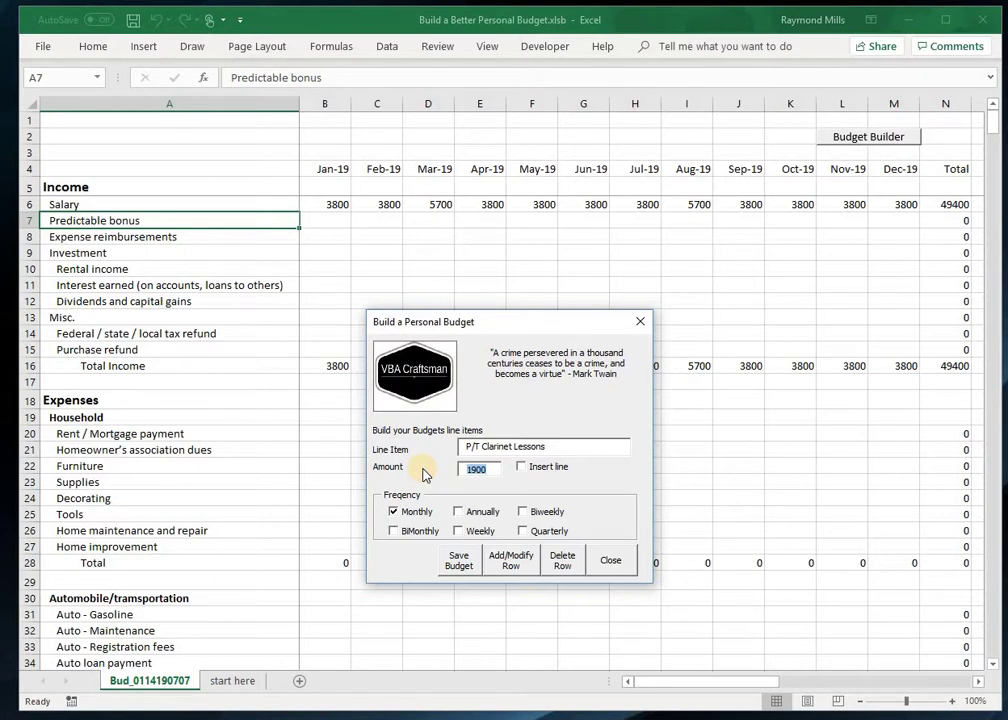
left_click(460, 533)
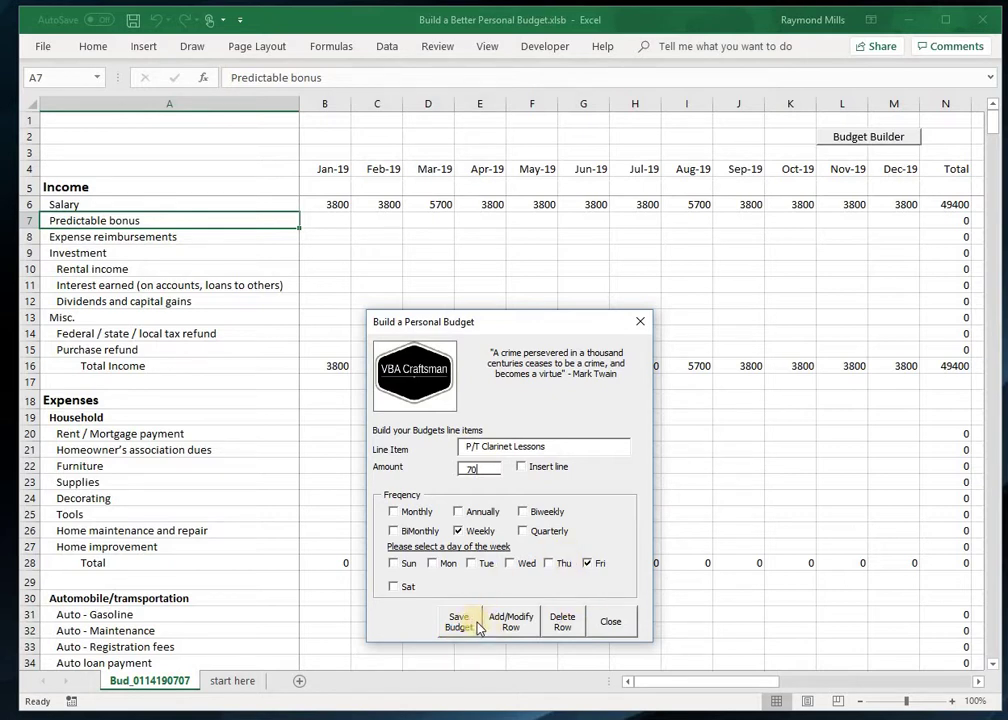
left_click(512, 621)
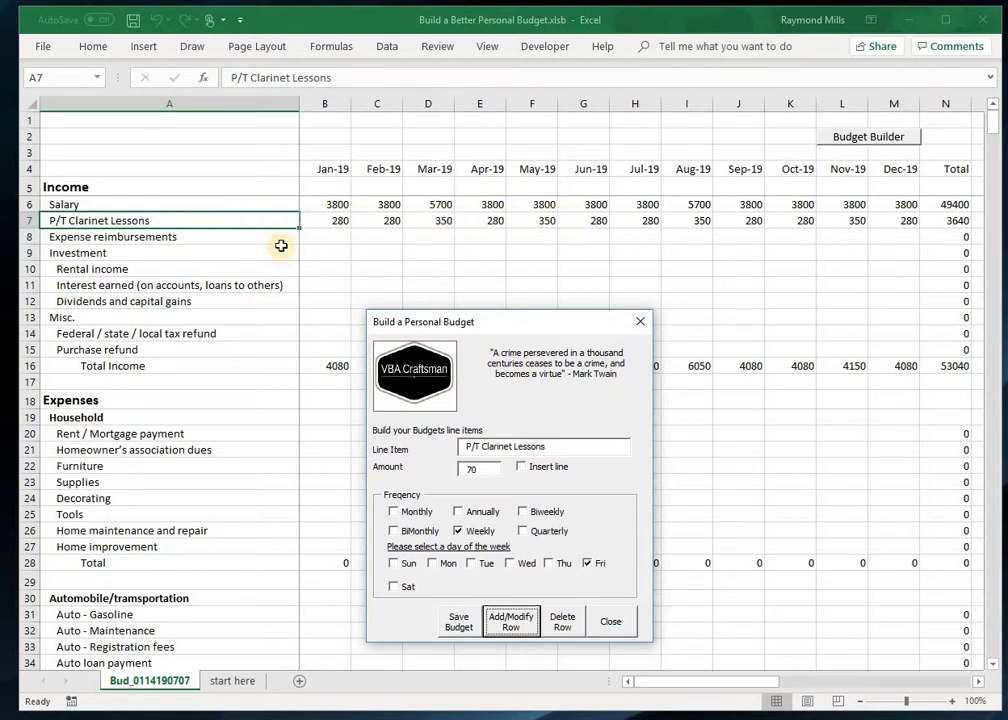
Delete the Expense reimbursements, Rental income and Interest earned rows from the Income section.
left_click(284, 239)
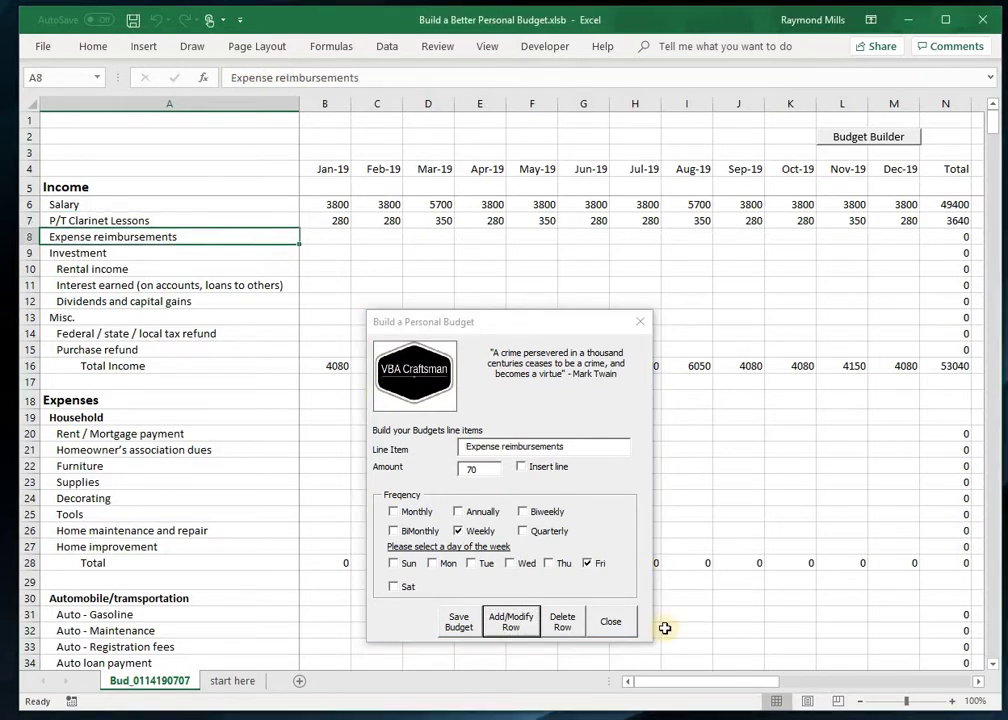
left_click(562, 622)
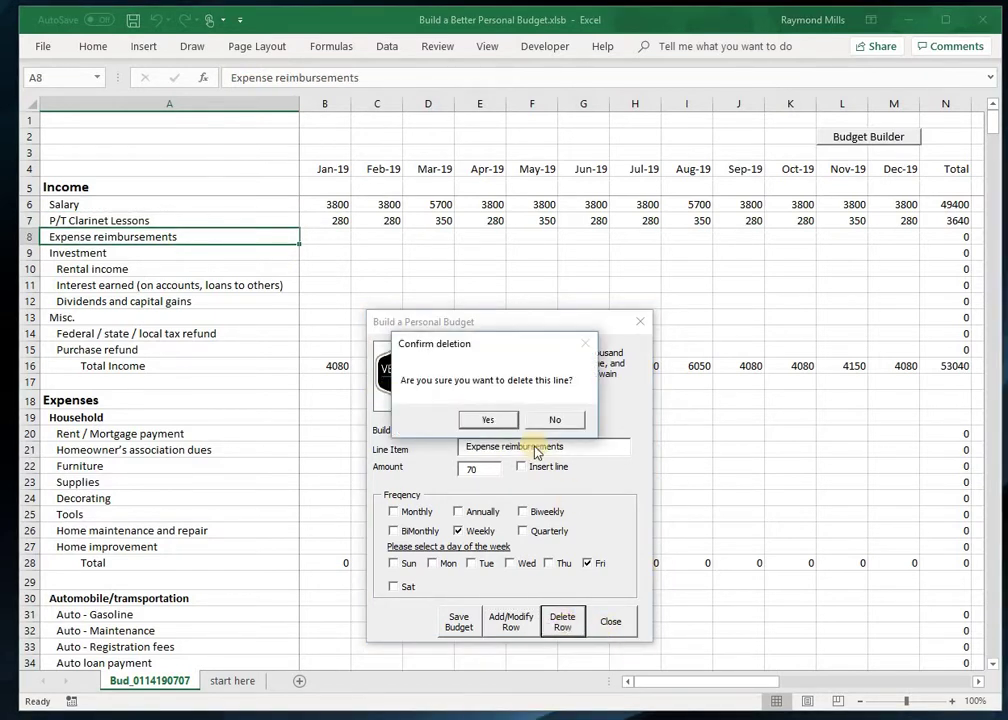
left_click(502, 420)
left_click(137, 254)
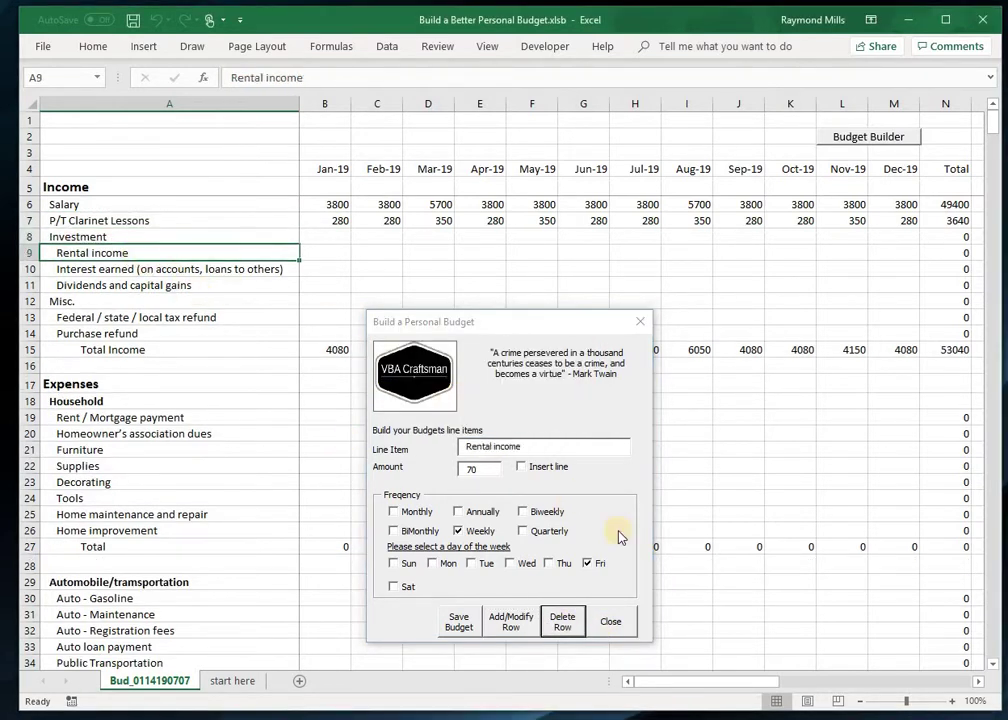
left_click(564, 628)
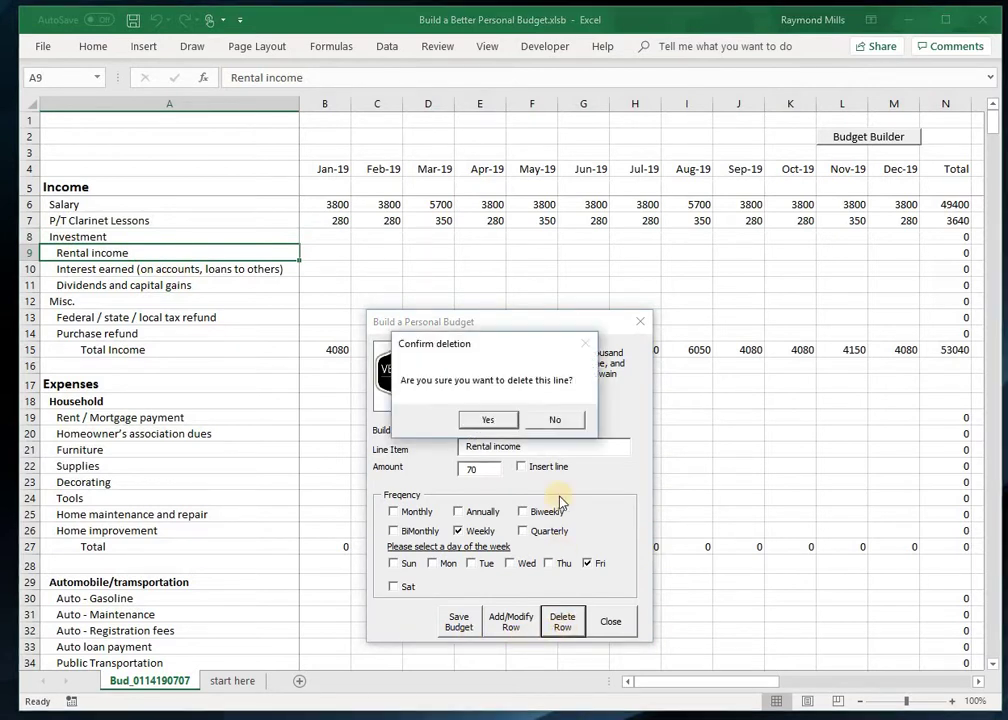
left_click(502, 420)
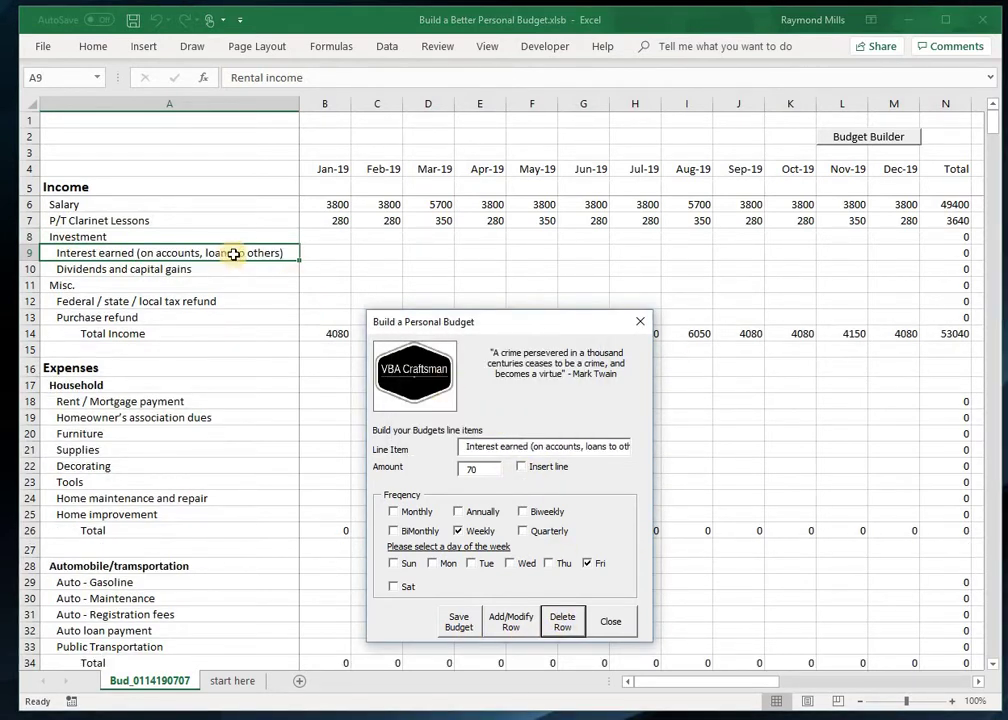
left_click(563, 627)
left_click(486, 423)
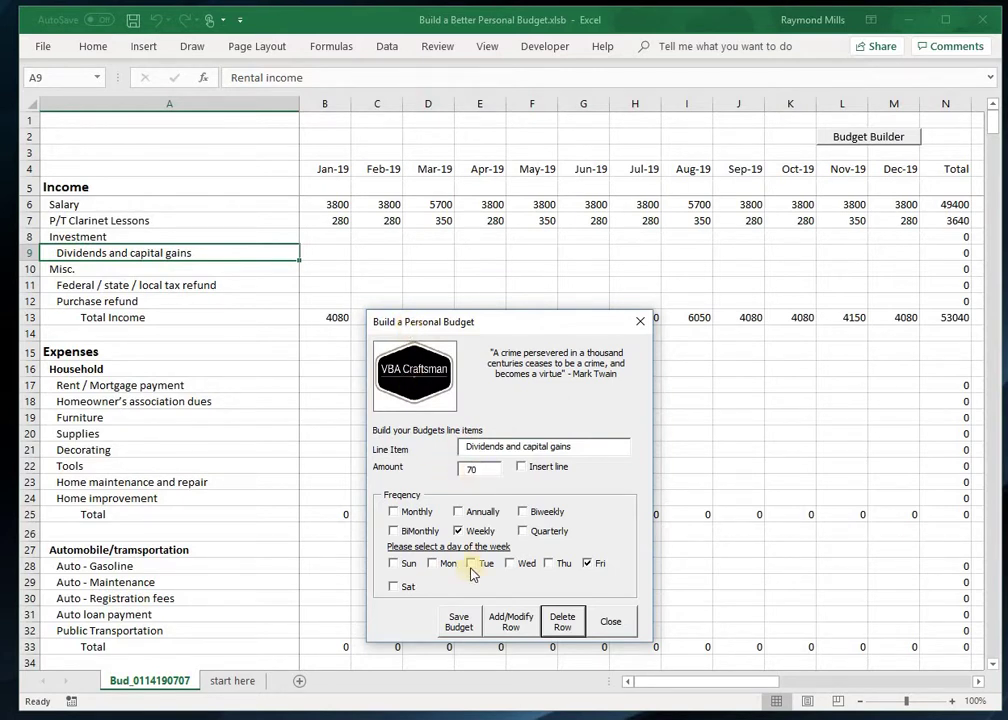
Set the Dividends and capital gains line to 147 paid quarterly, starting in February.
left_click(525, 536)
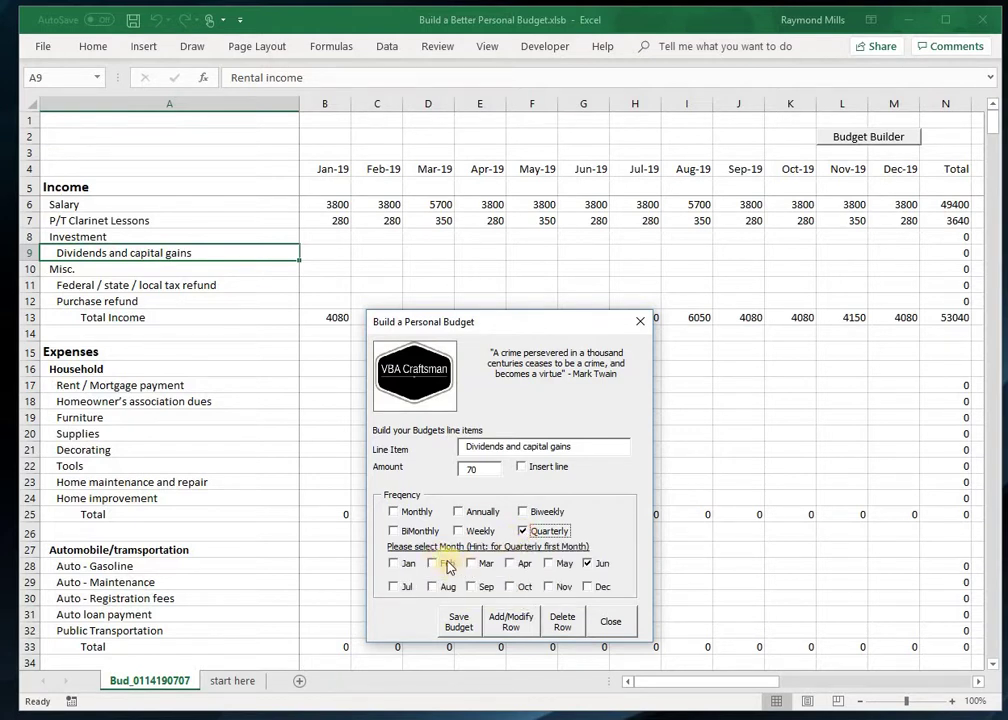
left_click(438, 564)
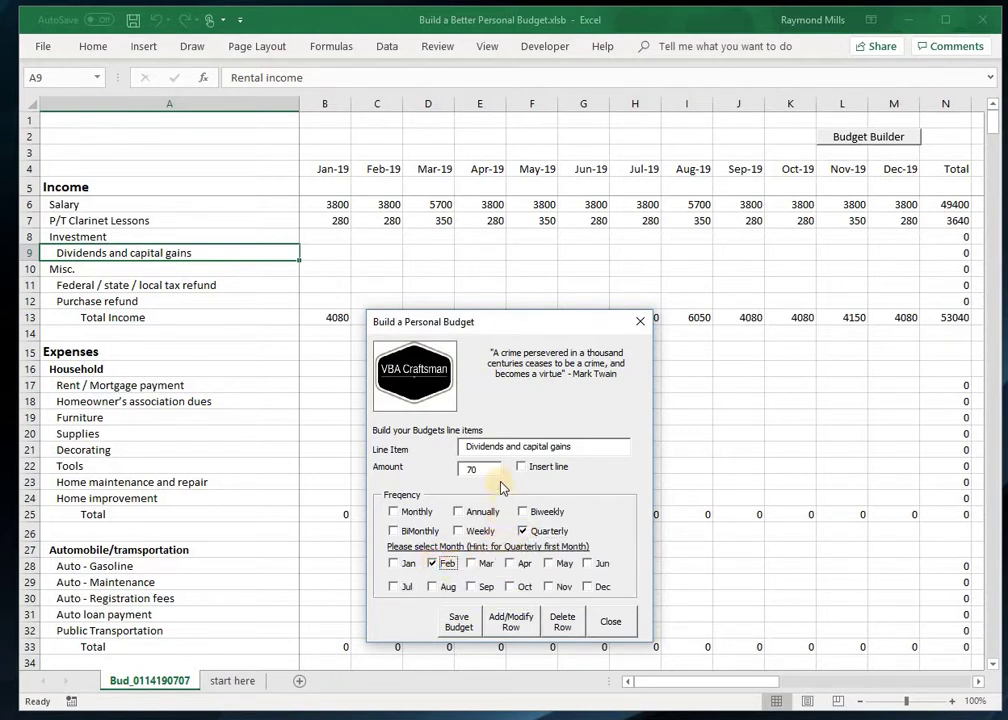
left_click_drag(493, 465, 435, 467)
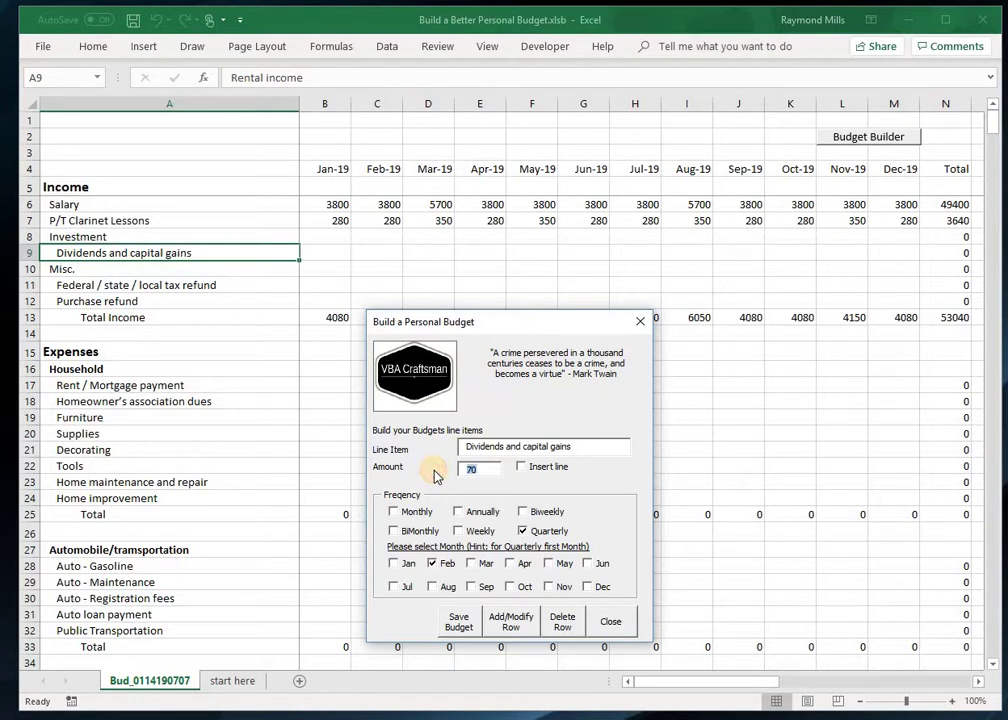
type("14")
left_click(511, 624)
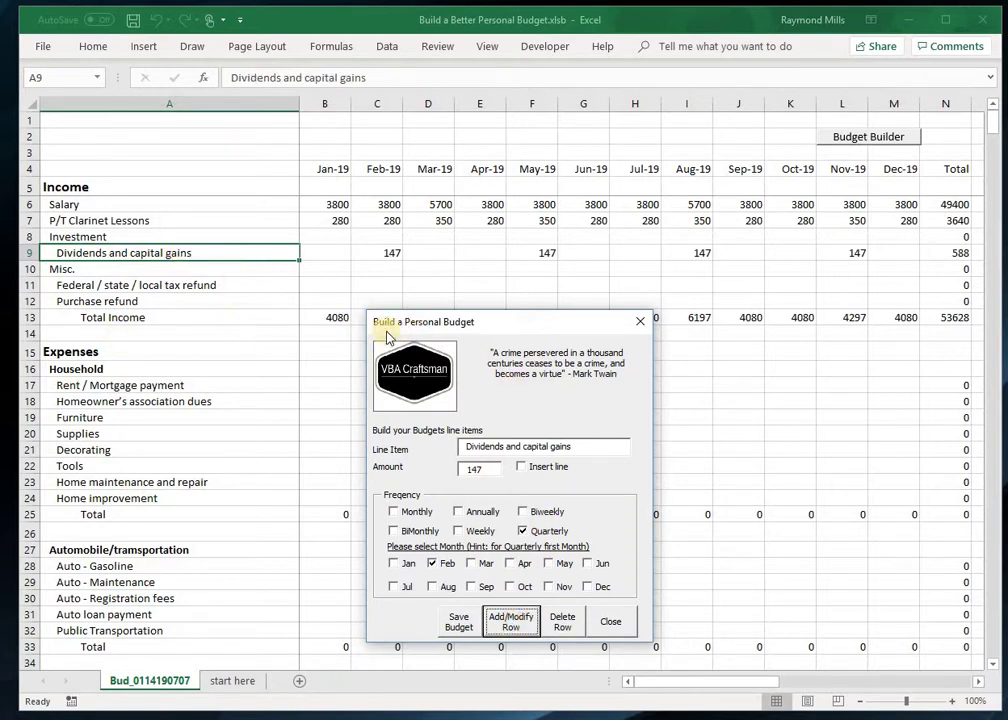
Replace the Rent / Mortgage payment line under Household with Mortgage- Citibank at 1208 paid monthly.
left_click(268, 366)
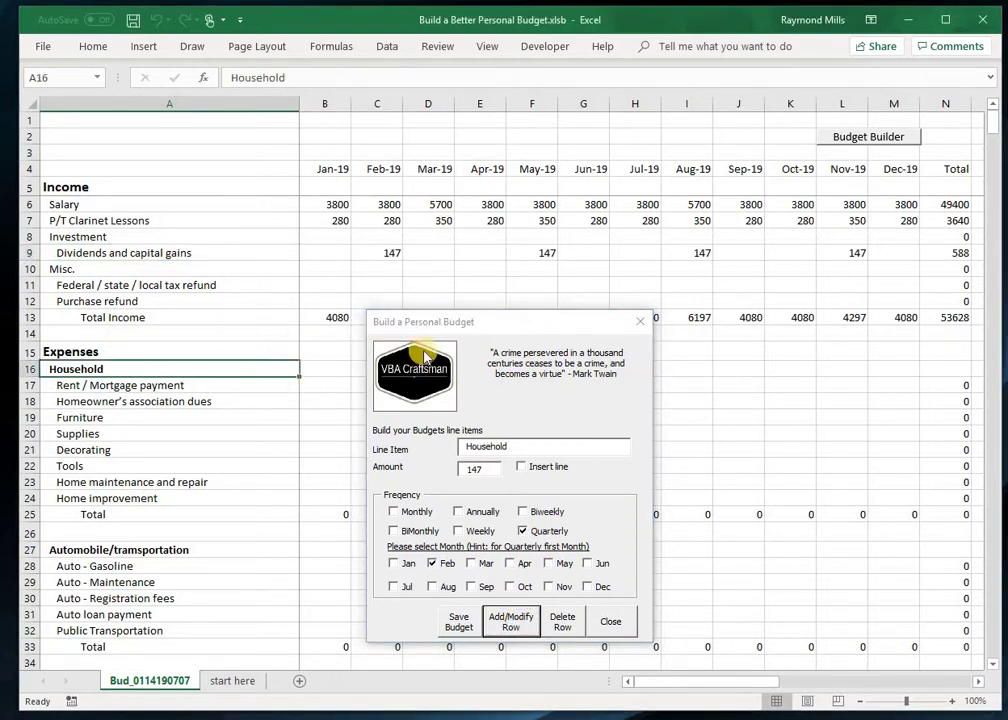
left_click_drag(455, 322, 440, 404)
left_click(148, 384)
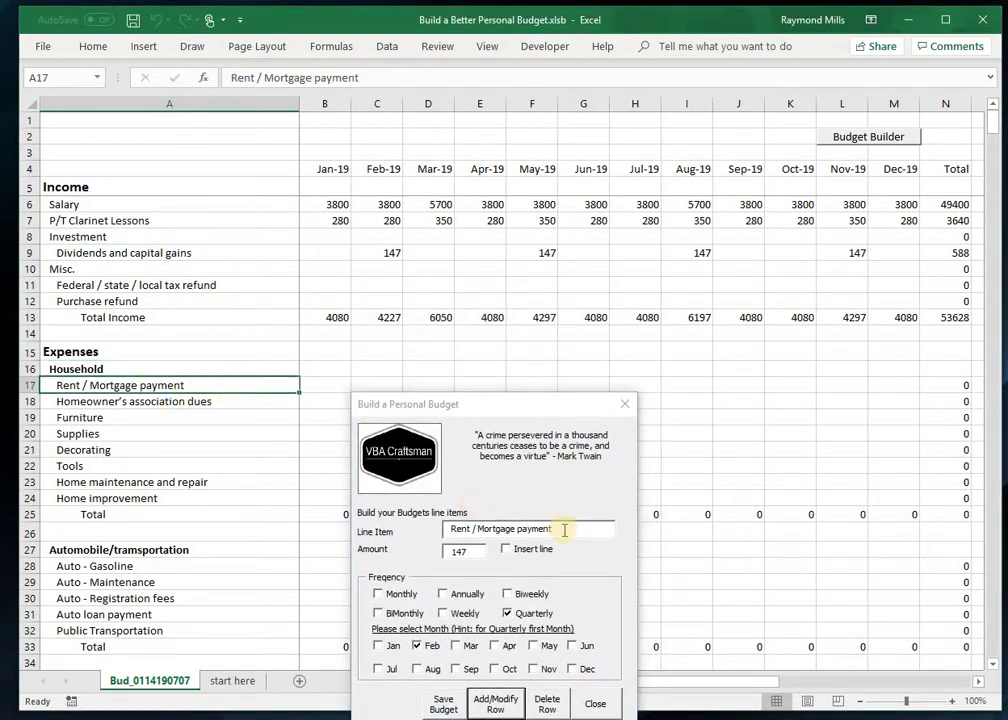
left_click_drag(477, 530, 338, 524)
key("Delete")
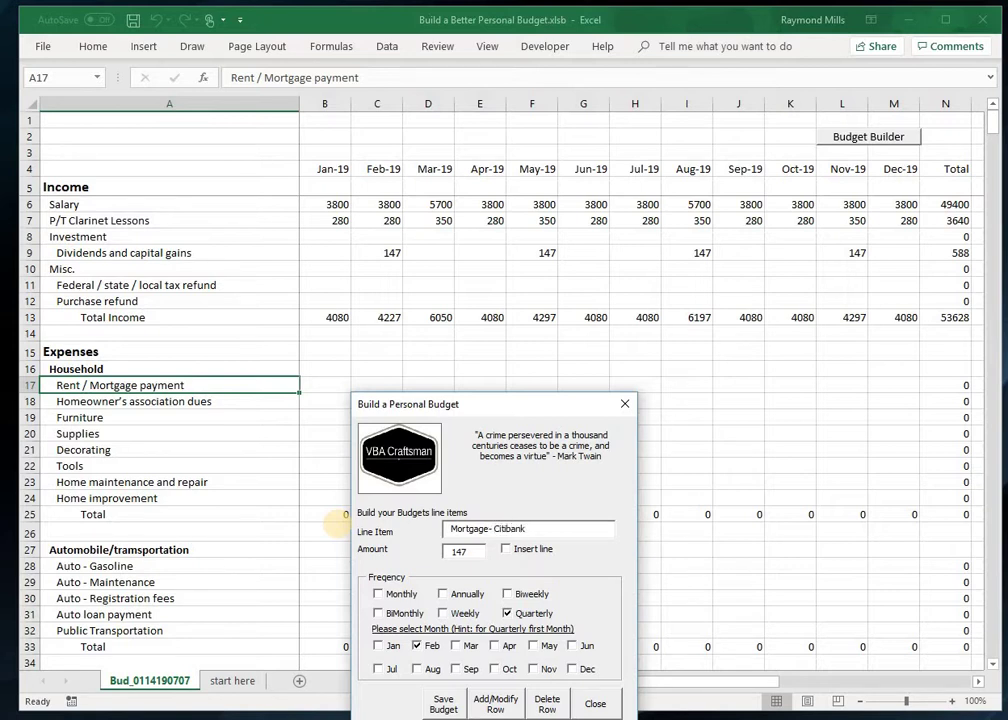
left_click(464, 551)
double_click(437, 549)
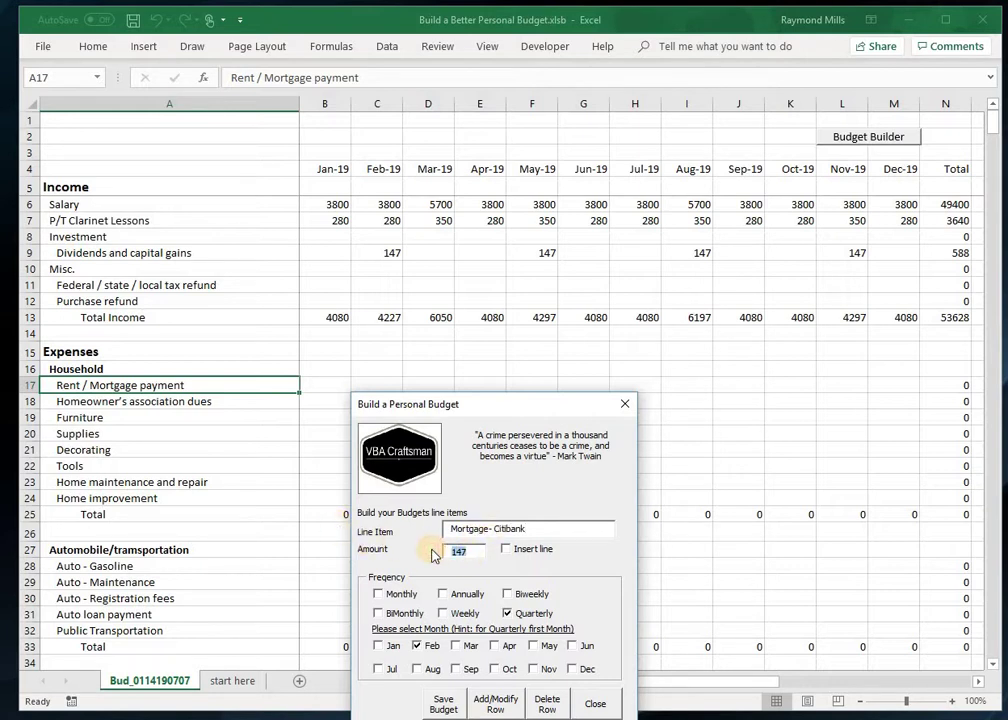
type("1208")
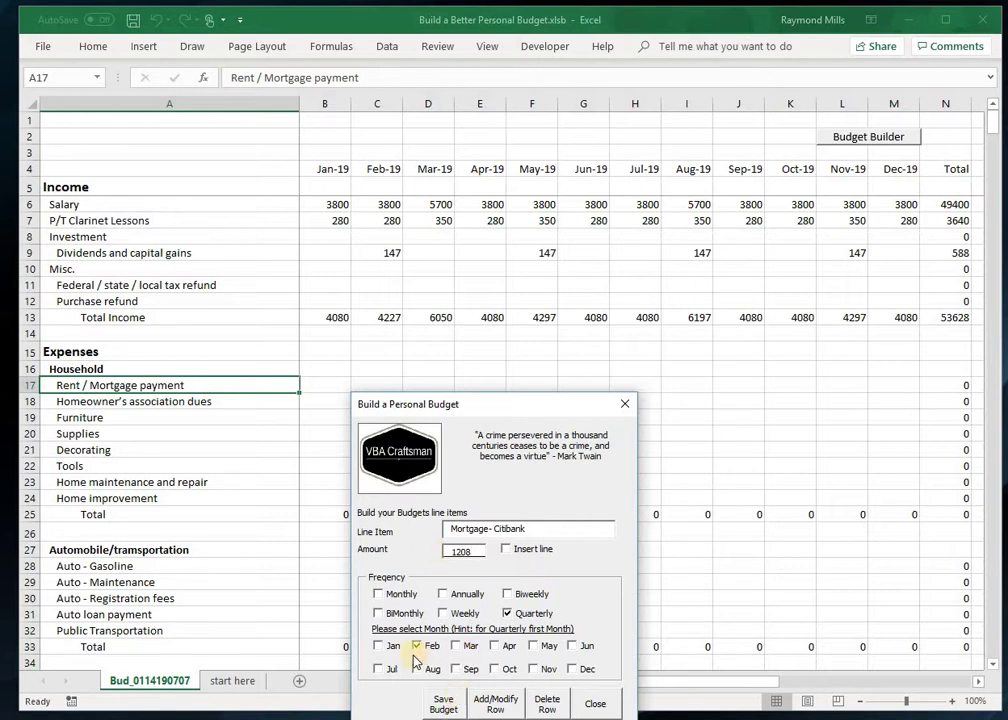
left_click(380, 594)
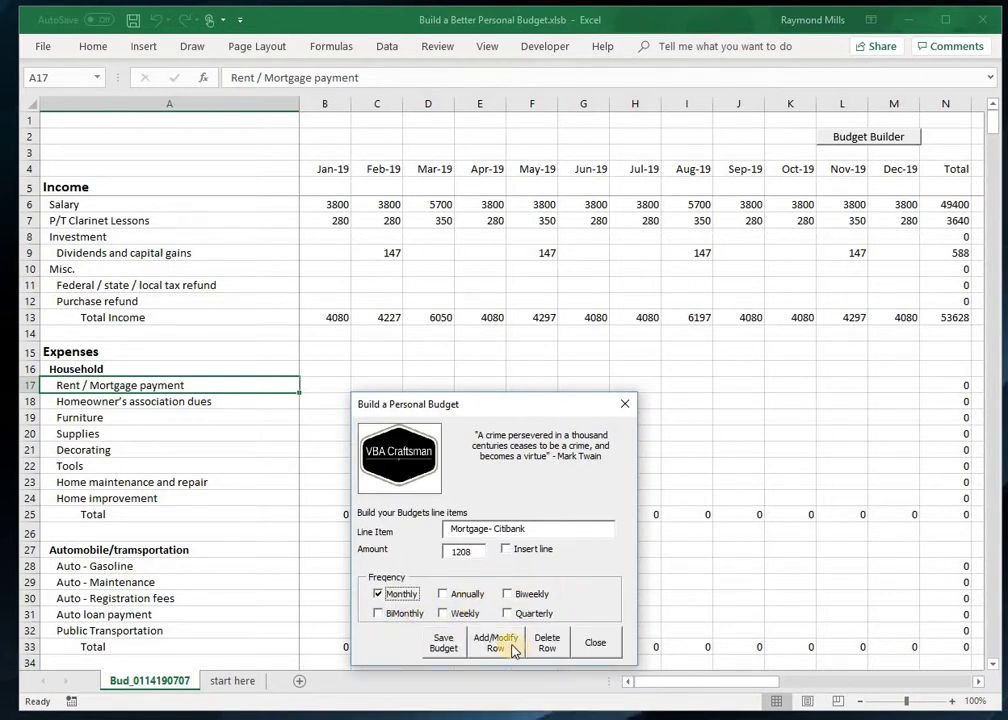
left_click(513, 646)
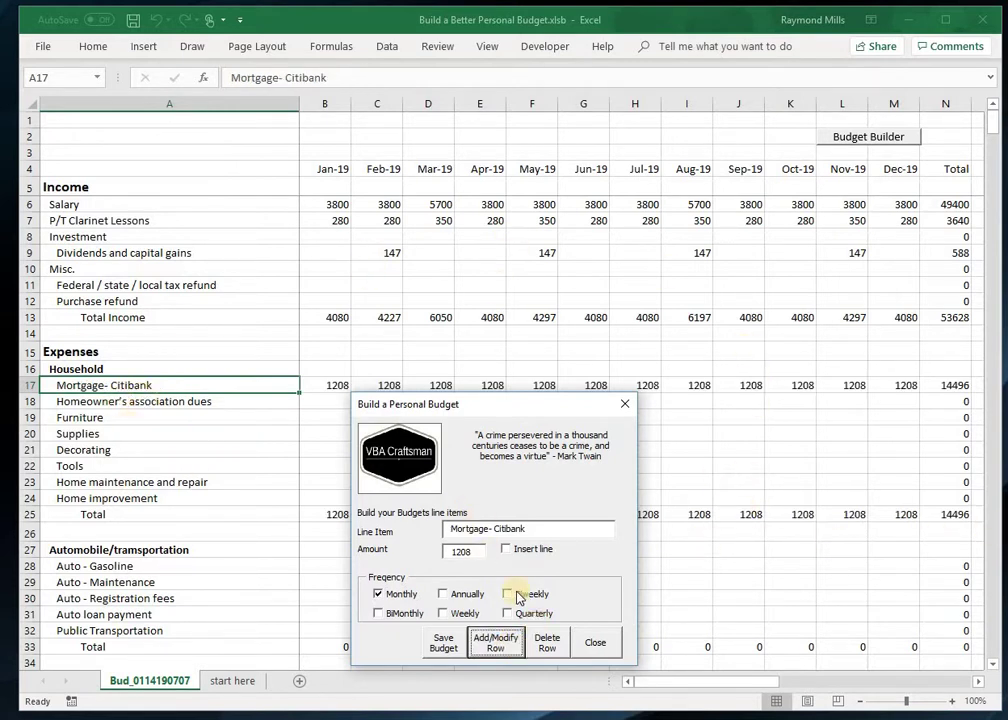
Look through the remaining expense categories below Household, down to the Coffee house line in the Food section.
left_click_drag(430, 404, 578, 333)
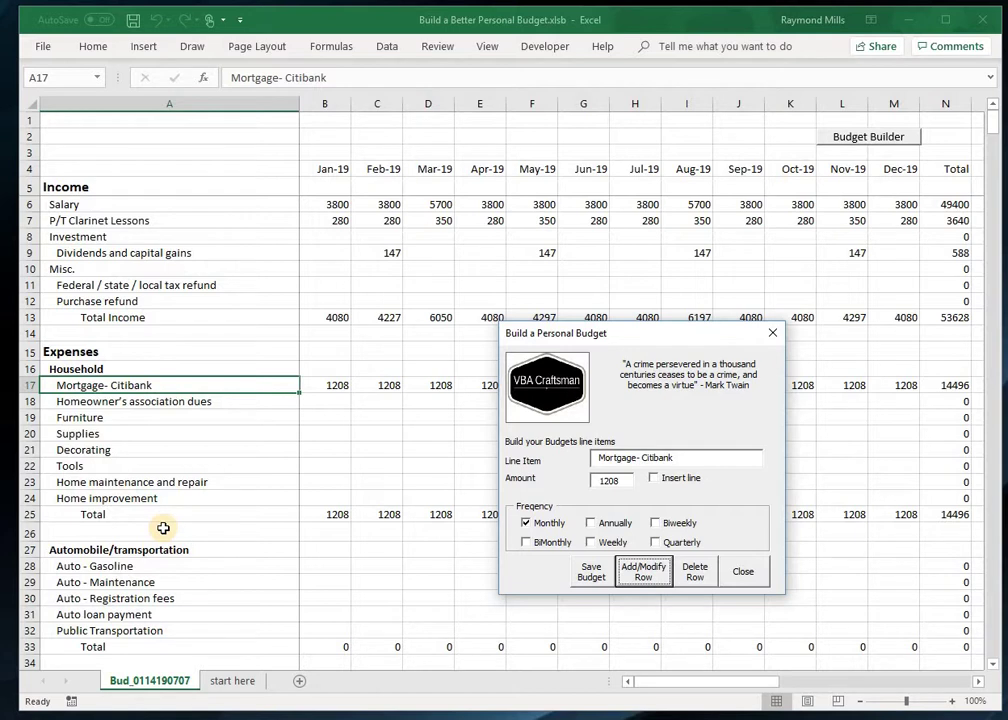
scroll(166, 515, "down", 15)
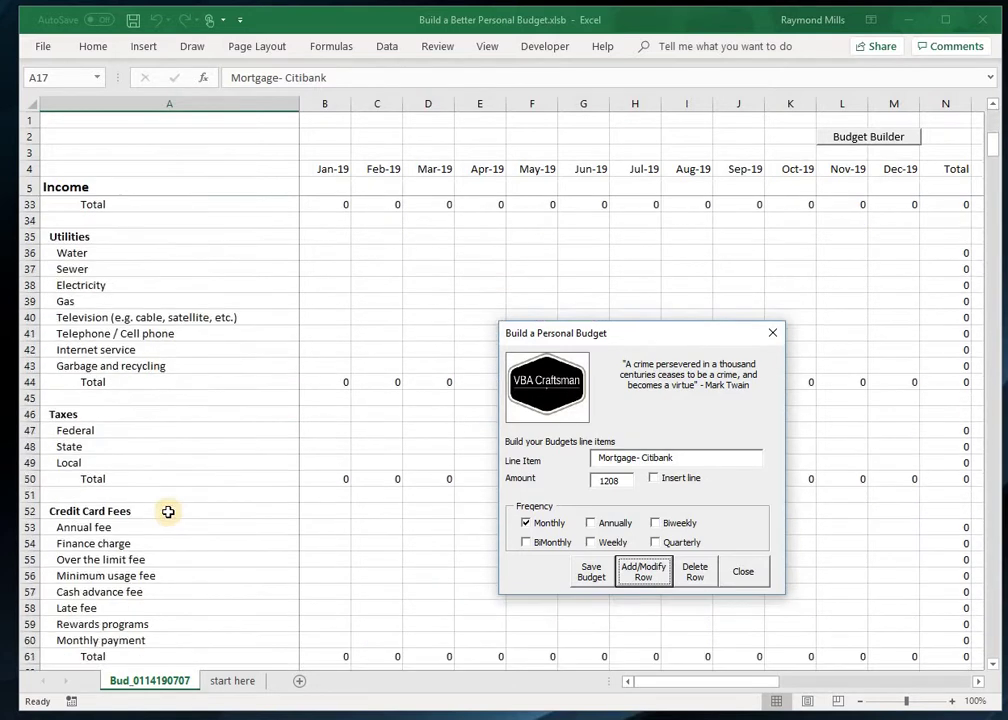
scroll(168, 512, "down", 10)
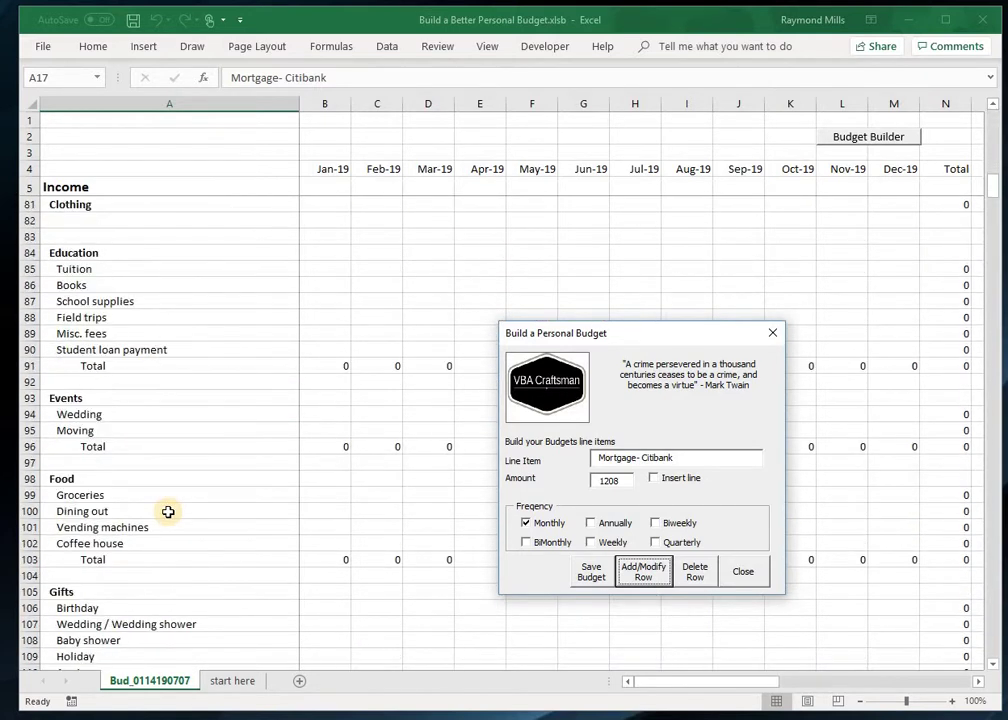
scroll(168, 512, "up", 20)
scroll(168, 512, "down", 7)
scroll(168, 512, "down", 15)
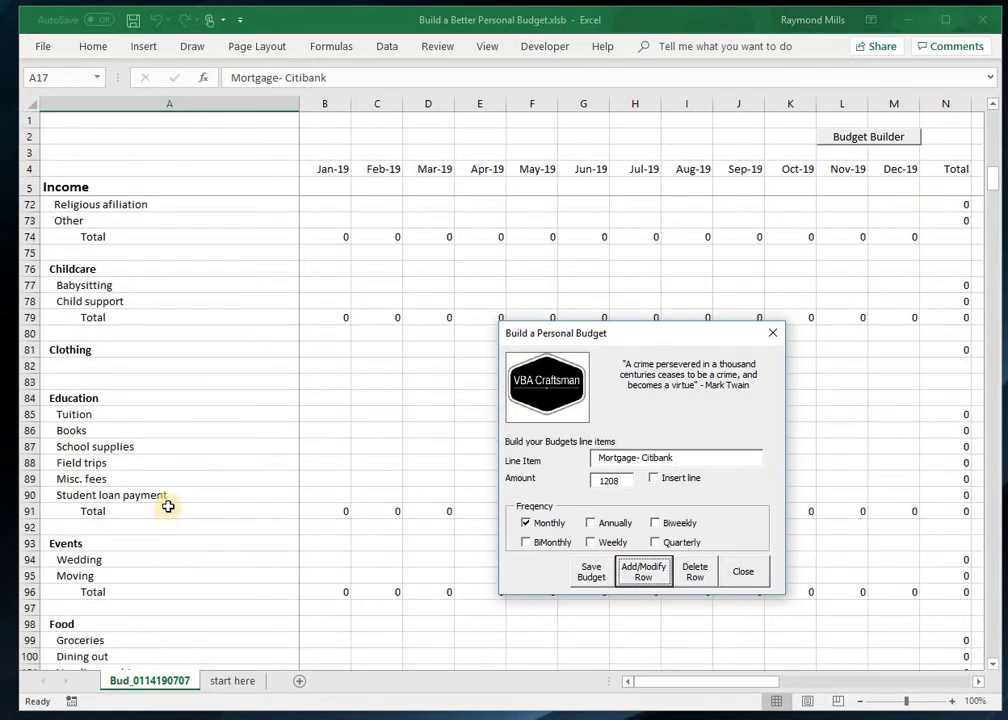
scroll(168, 495, "down", 3)
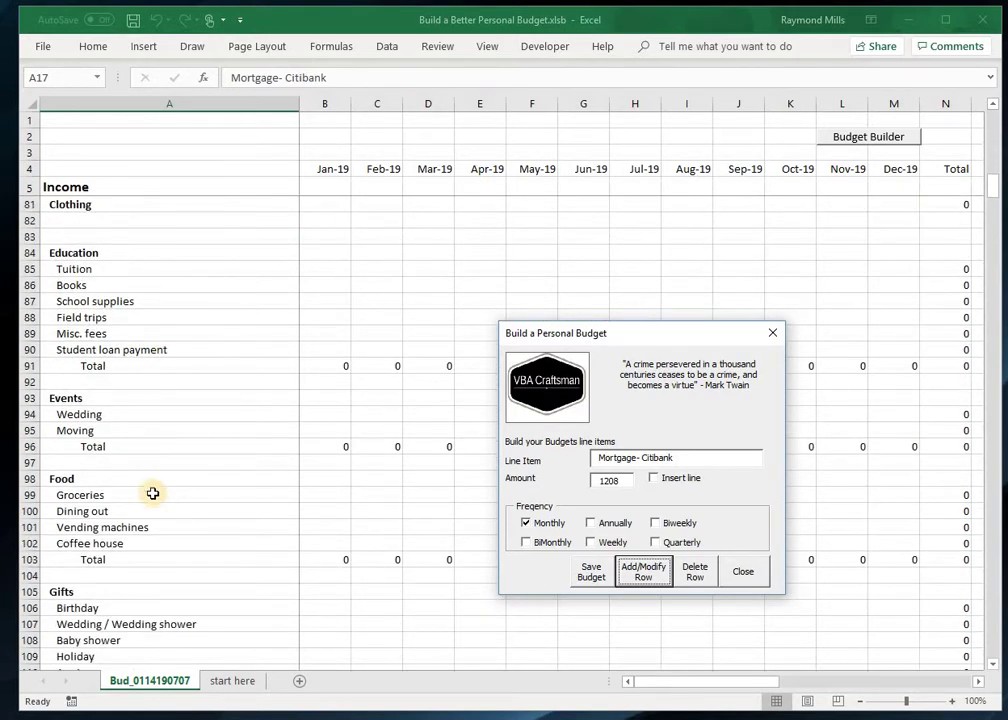
left_click(101, 545)
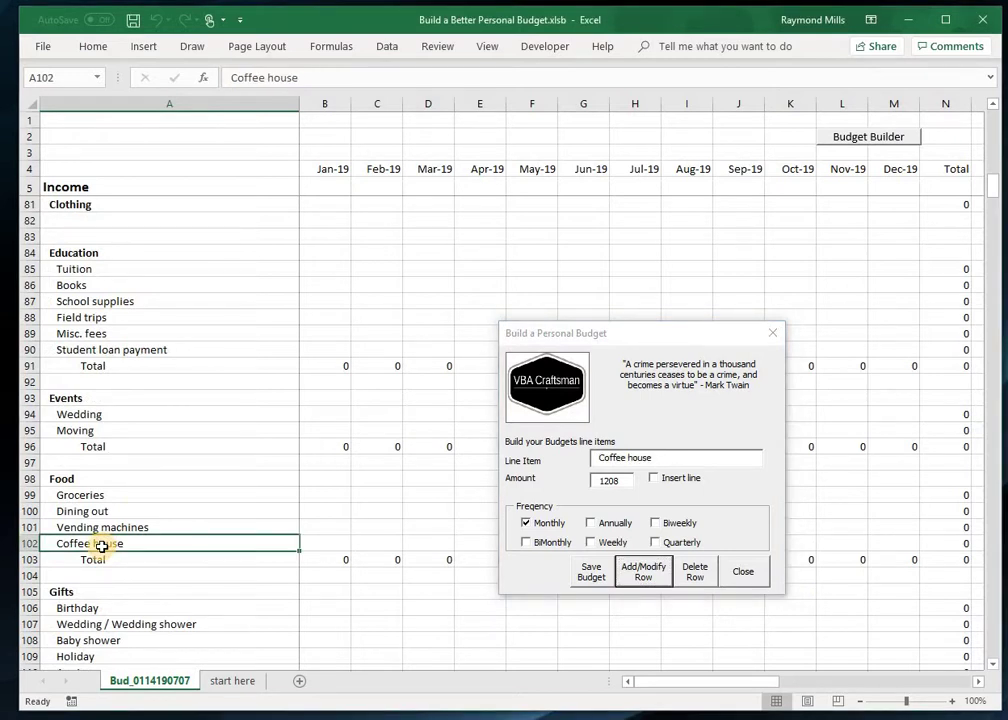
left_click(315, 541)
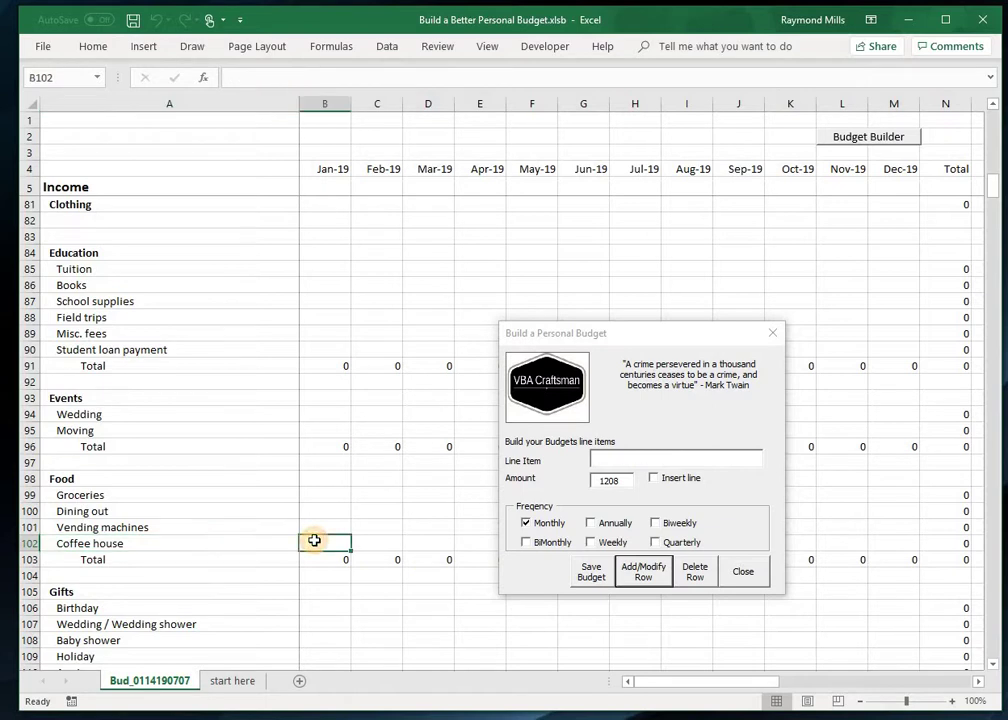
Save the budget from the Build a Personal Budget form.
scroll(314, 540, "up", 20)
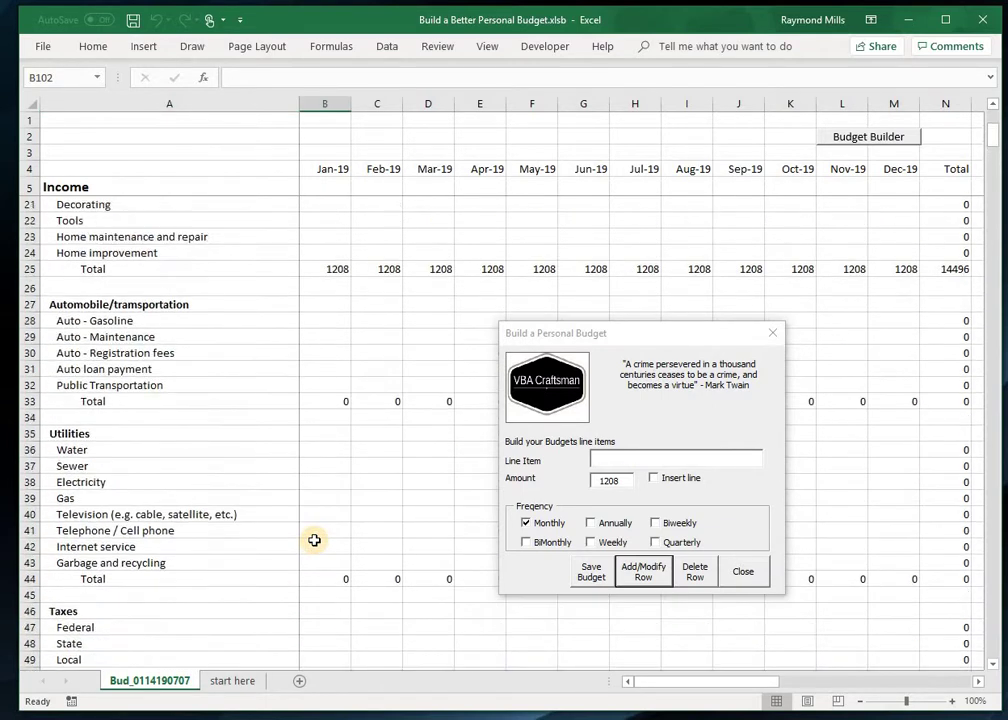
scroll(314, 540, "up", 1)
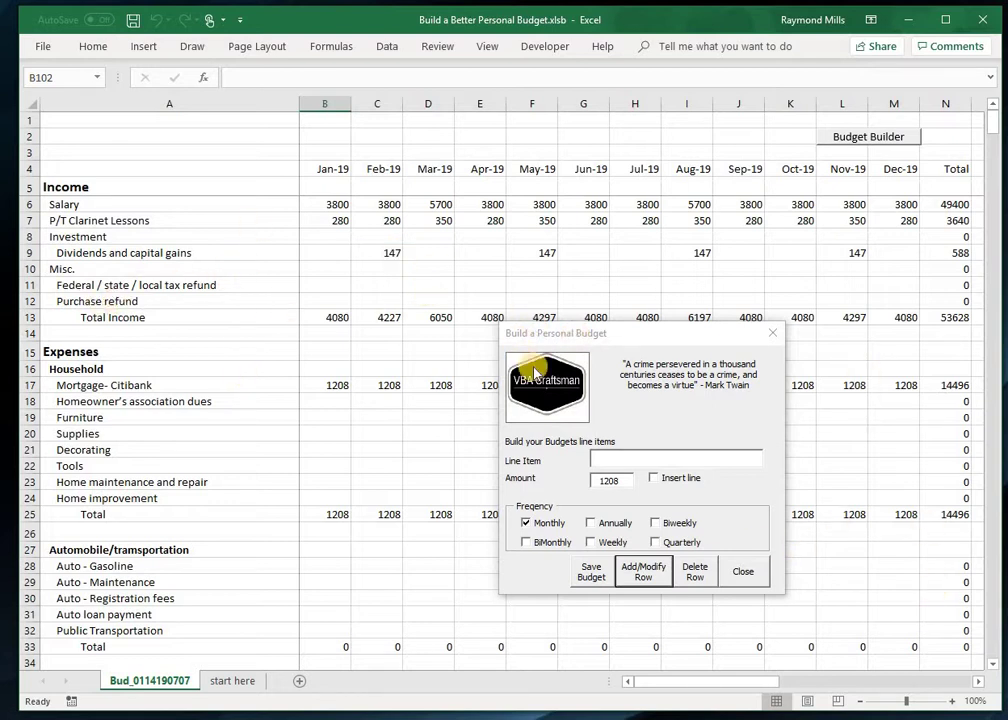
left_click(599, 580)
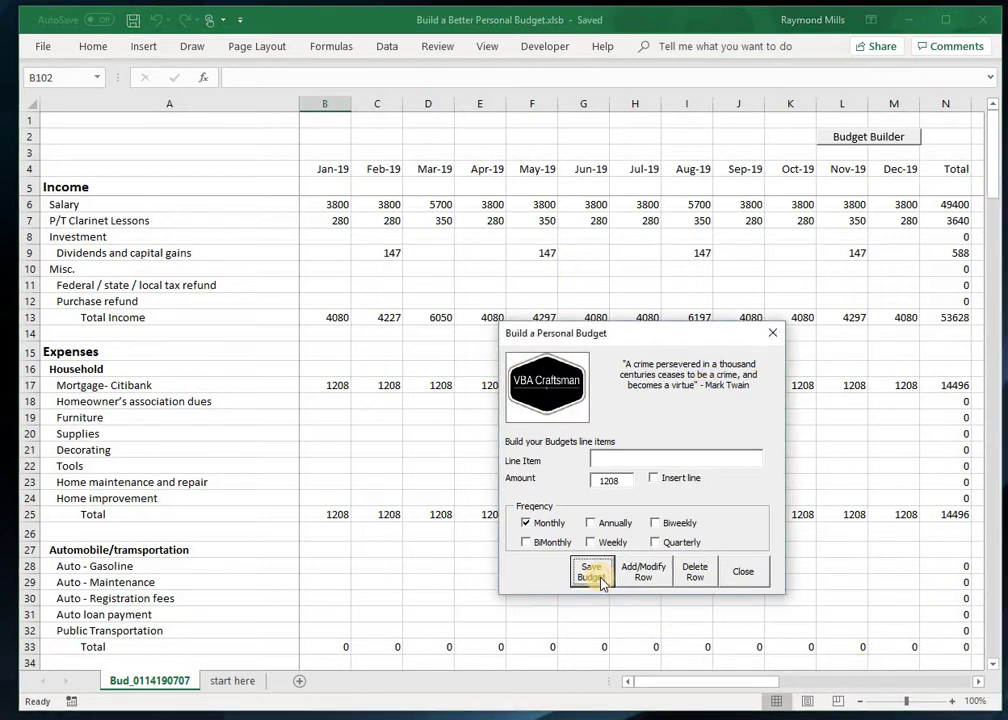